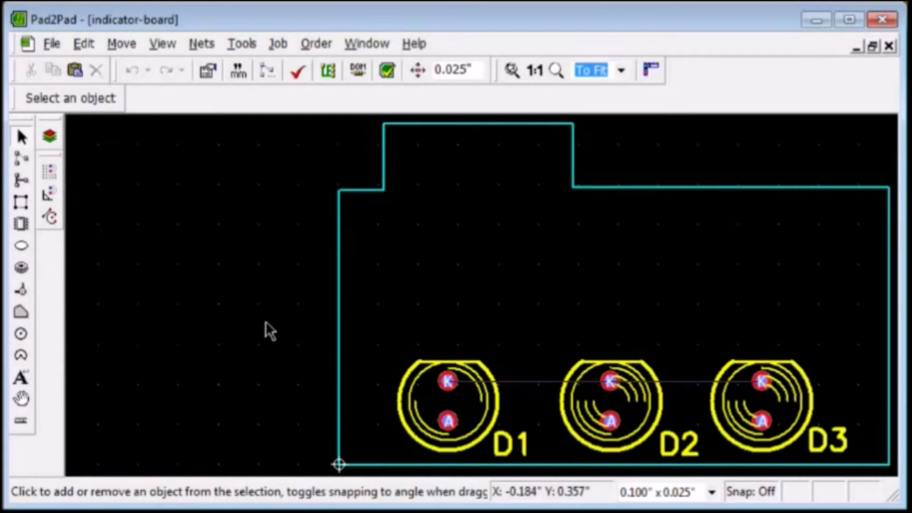
# Place square pad 1, 0.1 by 0.1 inch, left of the board outline.
pyautogui.click(21, 246)
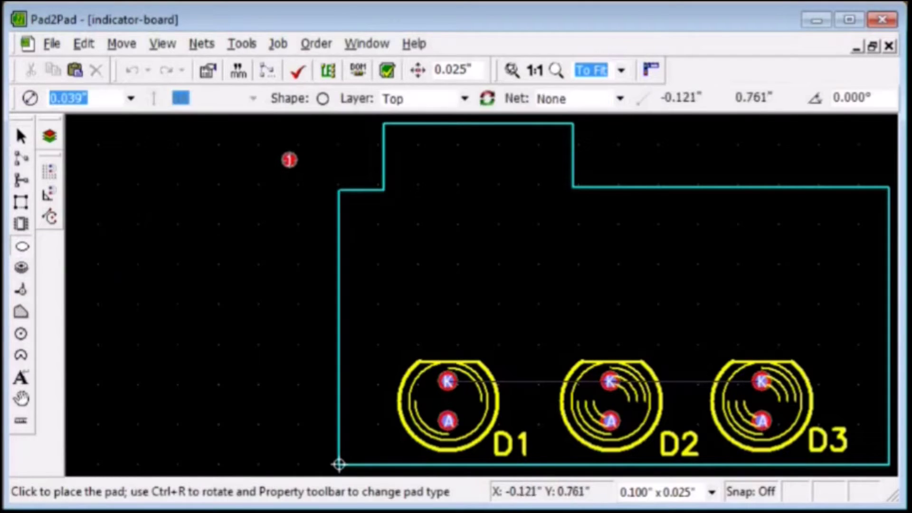
pyautogui.click(324, 99)
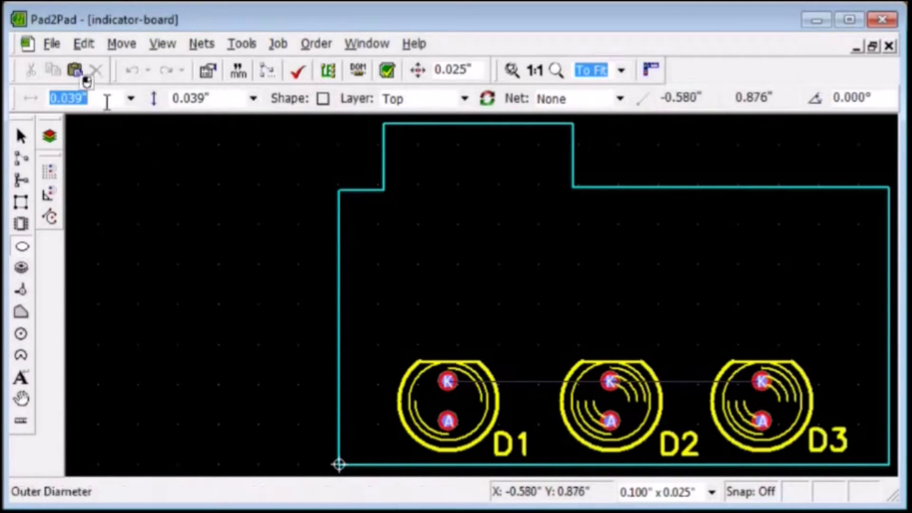
pyautogui.write('0.1')
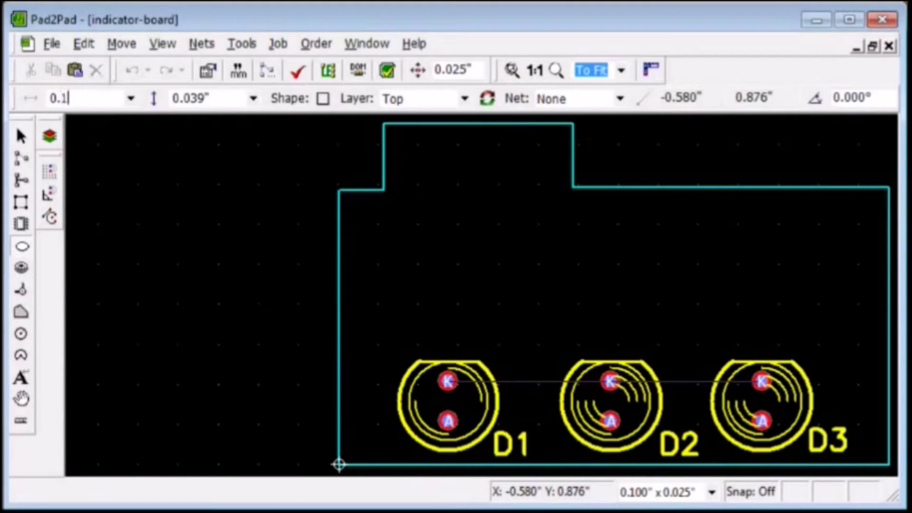
pyautogui.doubleClick(191, 98)
pyautogui.write('0.')
pyautogui.press('Return')
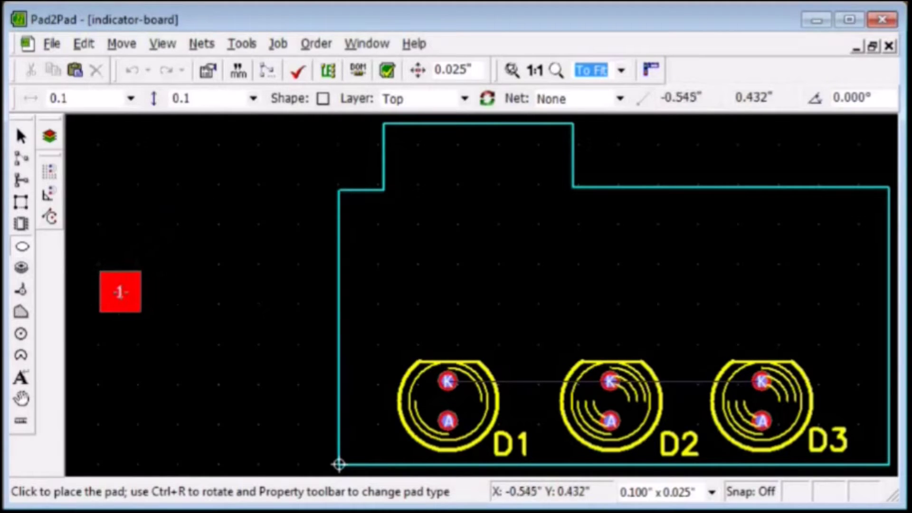
pyautogui.click(120, 292)
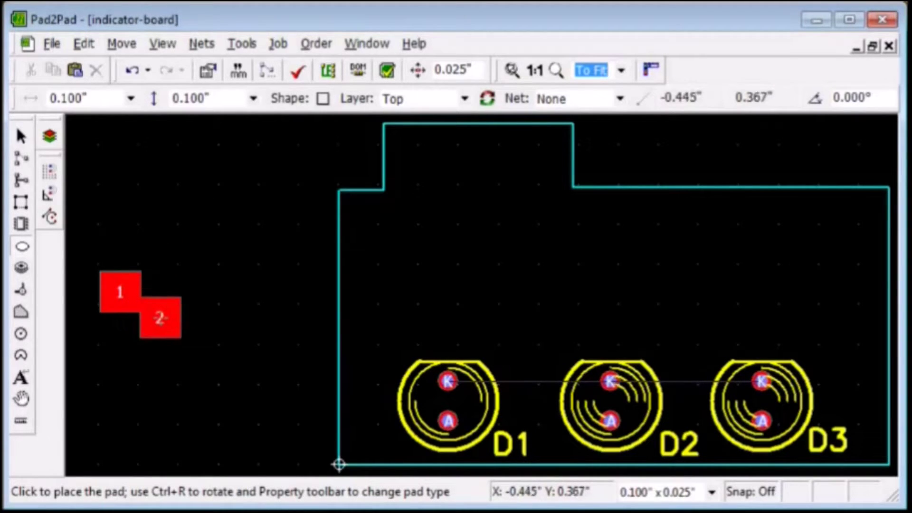
pyautogui.press('Escape')
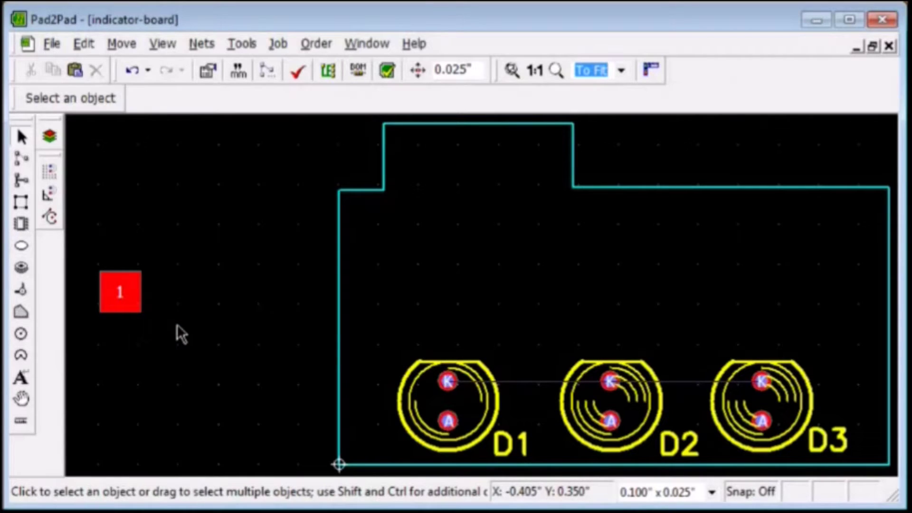
# Set a 0.2-inch nudge step and paste a copy of pad 1 as pad 2 beside it.
pyautogui.doubleClick(456, 70)
pyautogui.write('0')
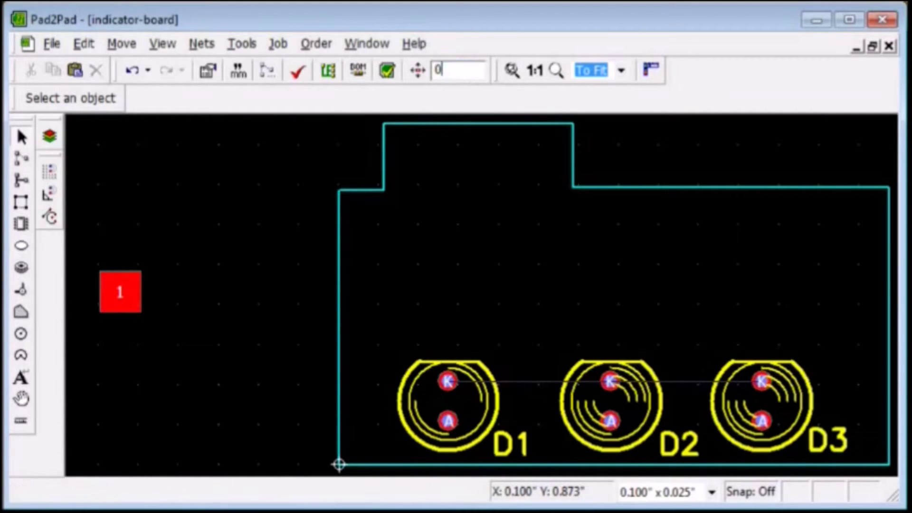
pyautogui.press('Return')
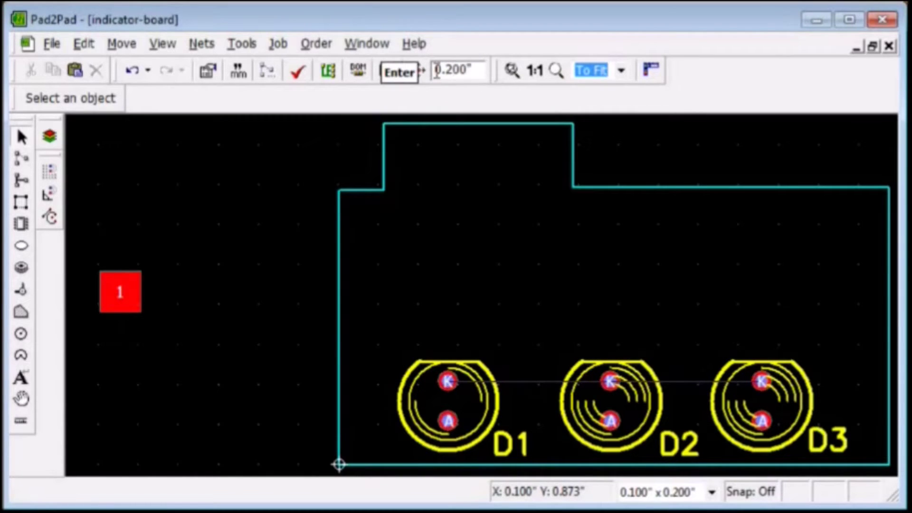
pyautogui.click(127, 295)
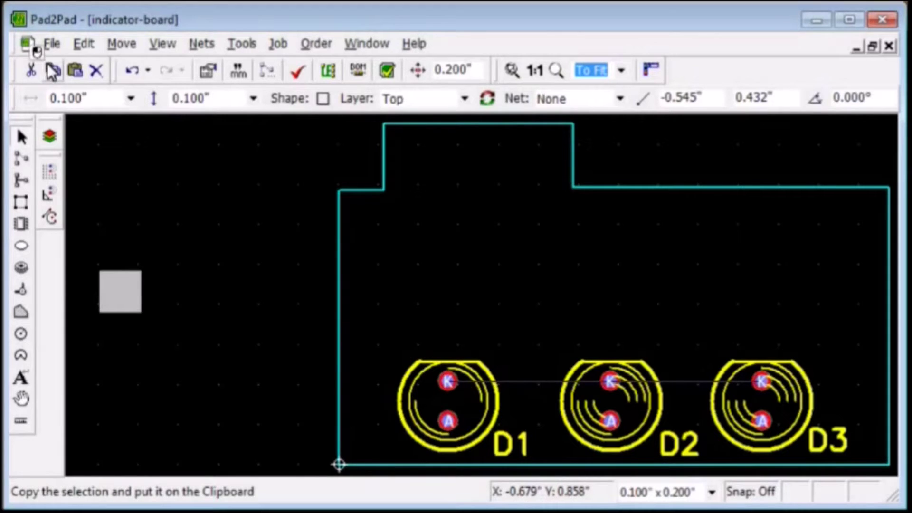
pyautogui.click(76, 71)
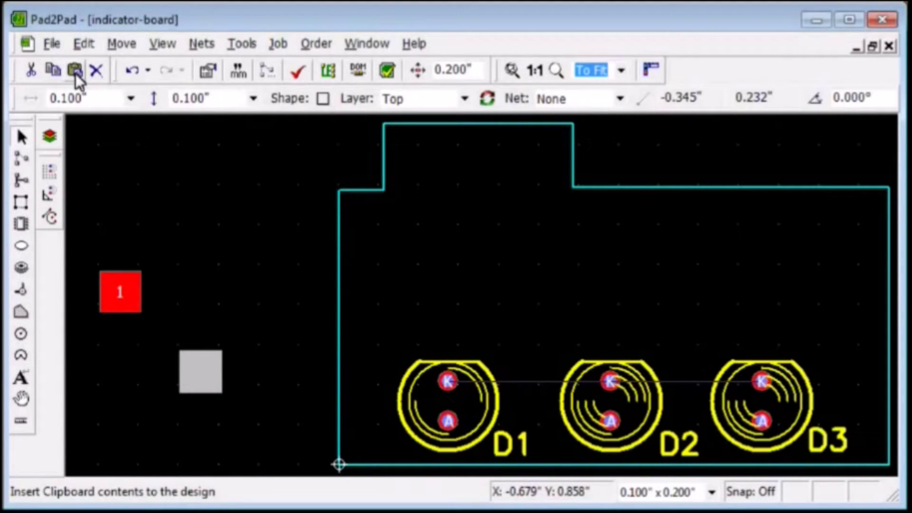
pyautogui.press('Up')
pyautogui.click(150, 296)
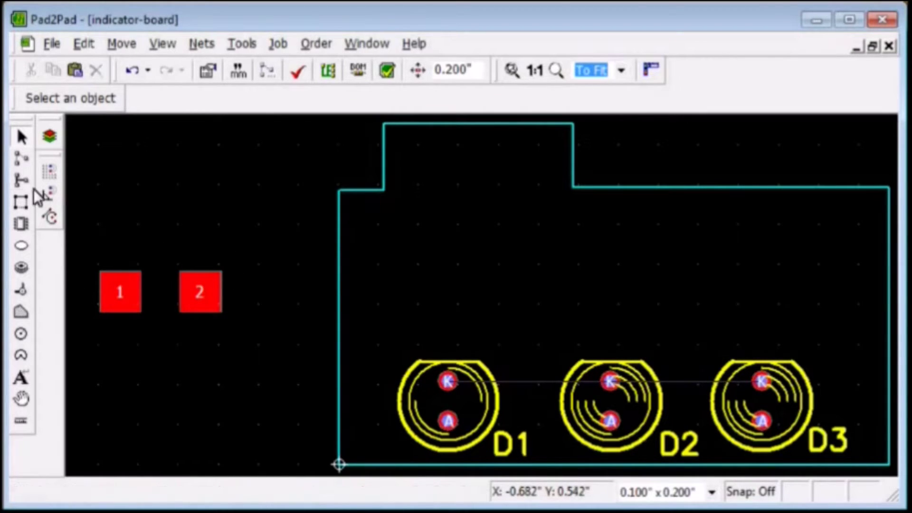
# Draw a Top Silk rectangle around pads 1 and 2.
pyautogui.click(22, 202)
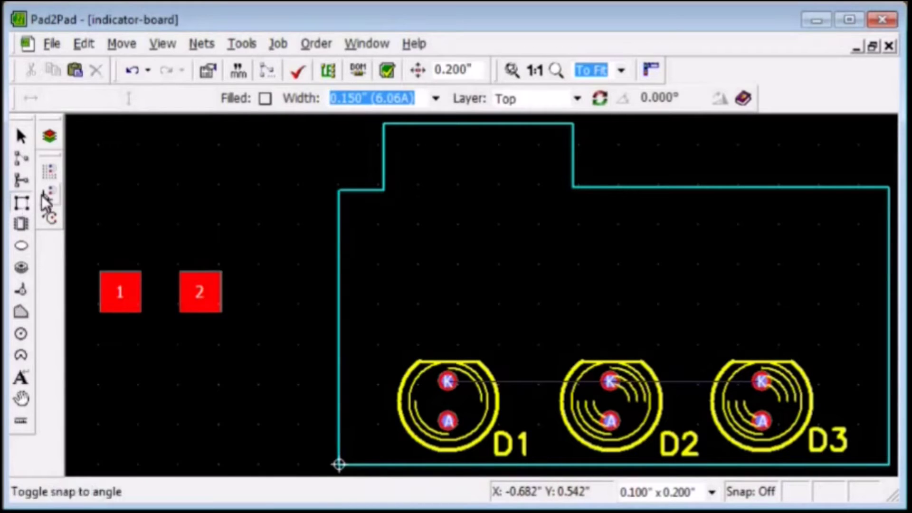
pyautogui.click(534, 99)
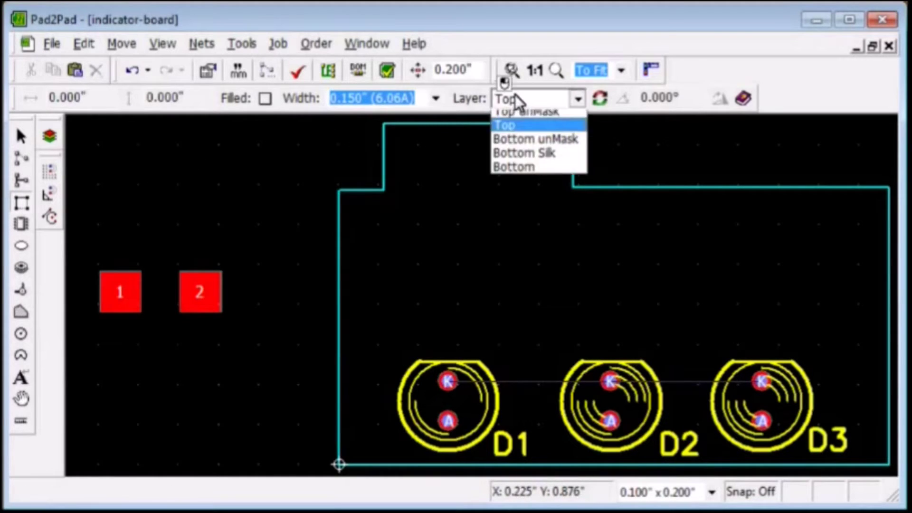
pyautogui.click(515, 146)
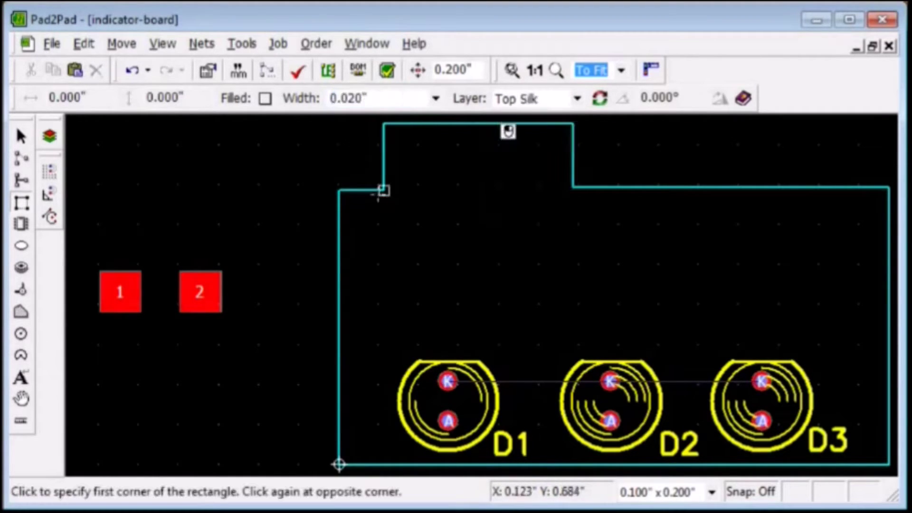
pyautogui.click(86, 256)
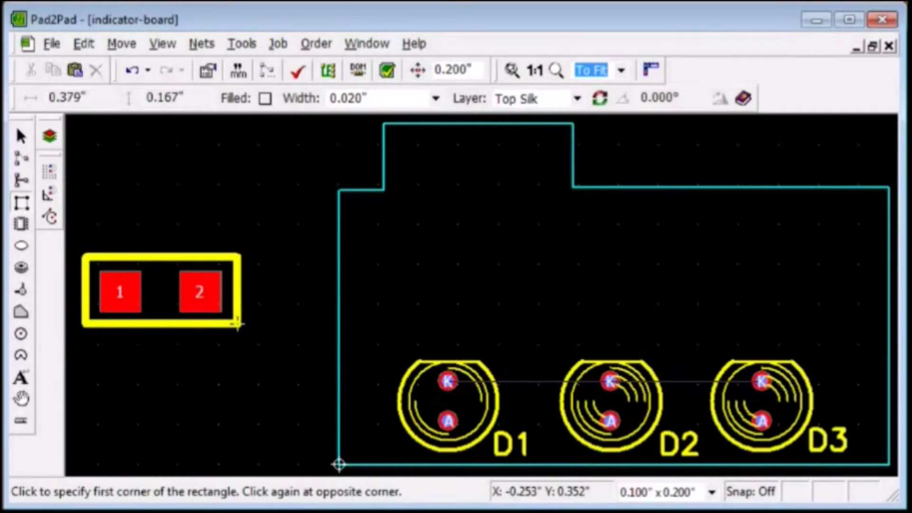
pyautogui.click(240, 328)
pyautogui.press('Escape')
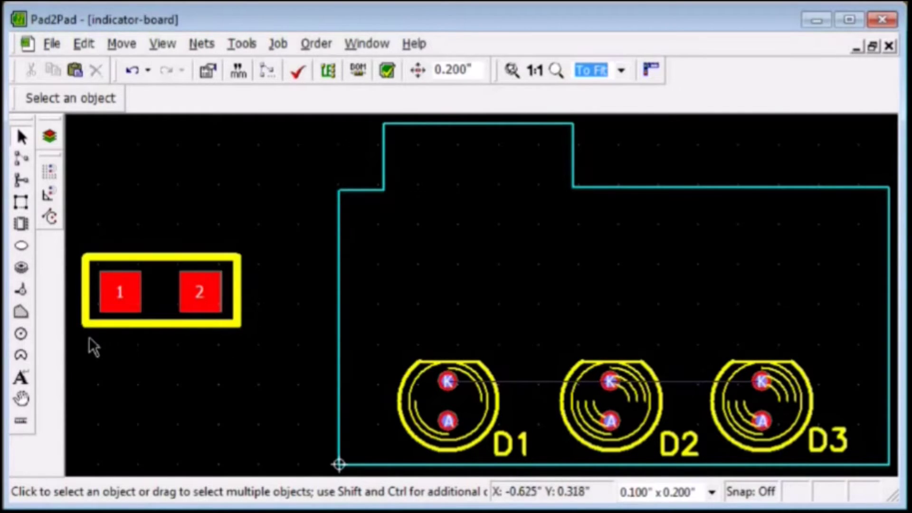
# Combine both pads and the silk rectangle into footprint U1 with Make Footprint.
pyautogui.moveTo(77, 246); pyautogui.dragTo(243, 347)
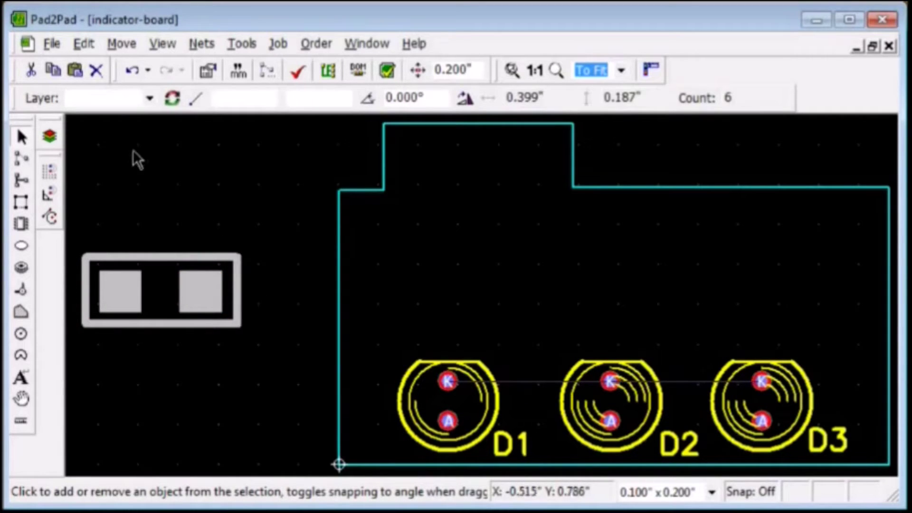
pyautogui.click(84, 44)
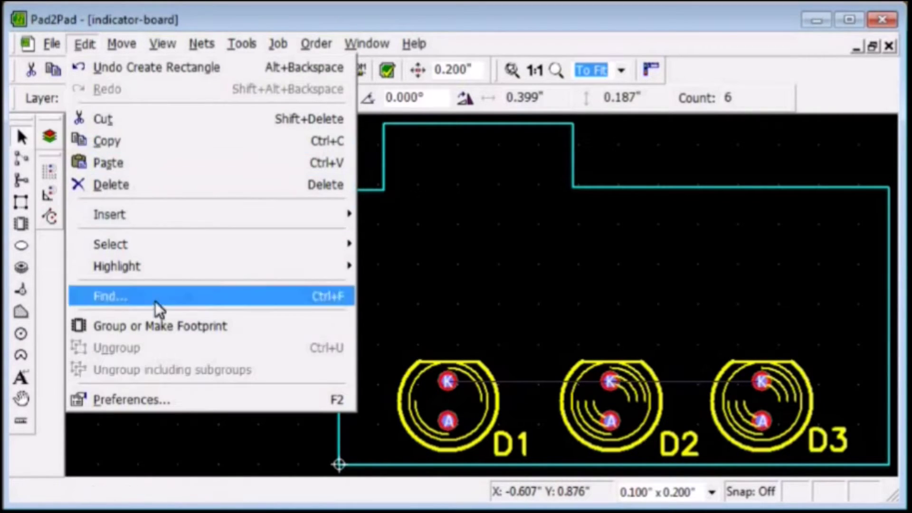
pyautogui.click(164, 325)
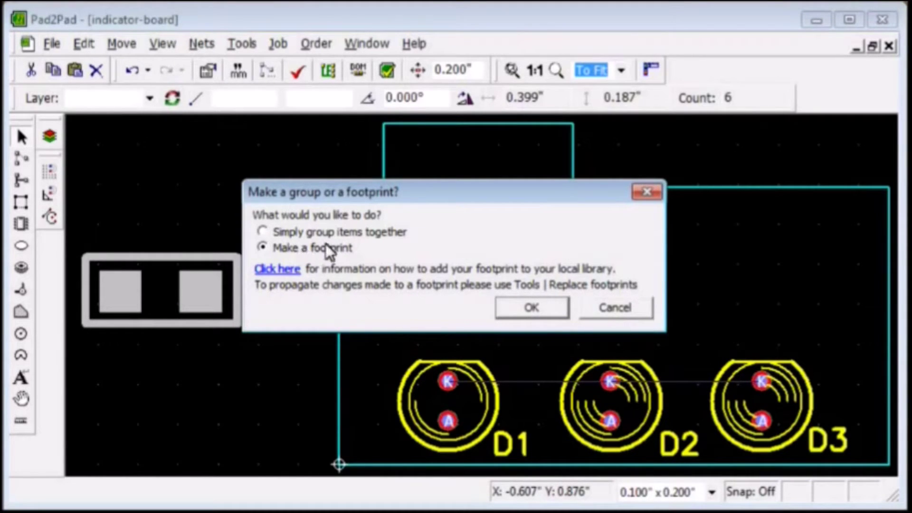
pyautogui.click(526, 310)
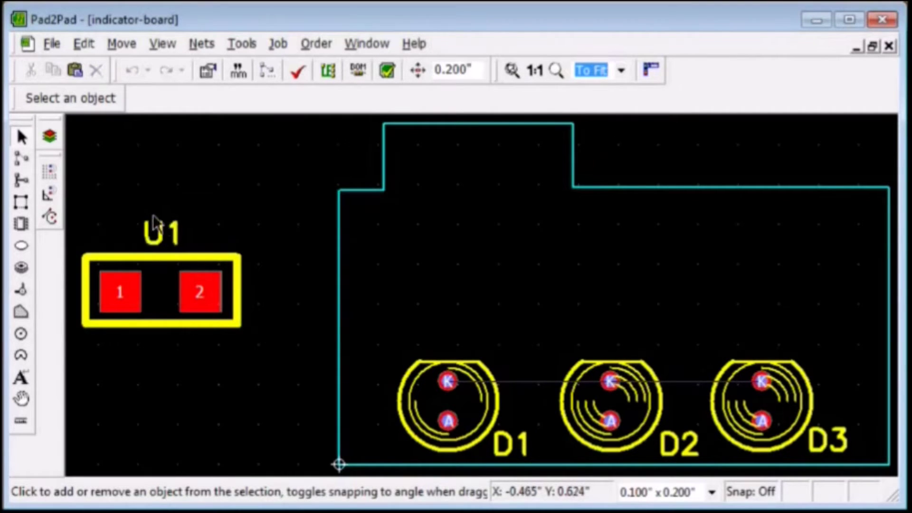
# Rename footprint U1 to R1.
pyautogui.click(166, 271)
pyautogui.click(170, 273)
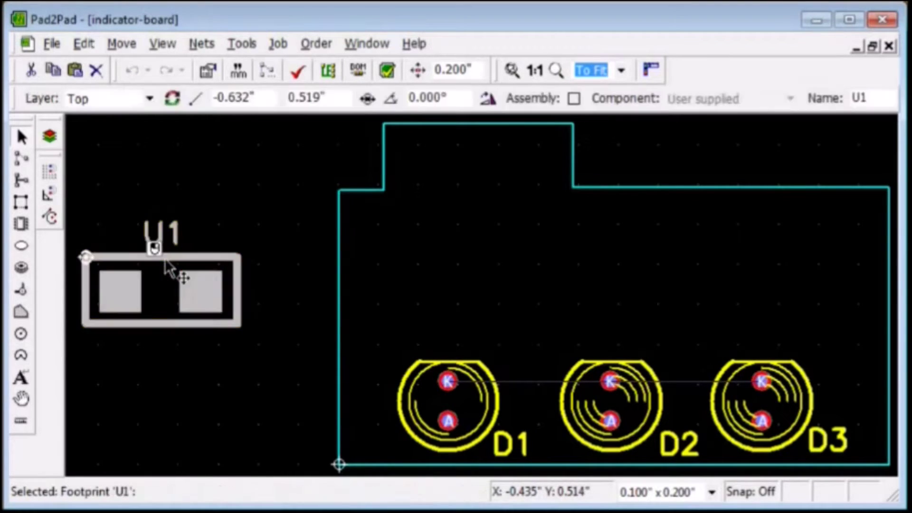
pyautogui.doubleClick(862, 99)
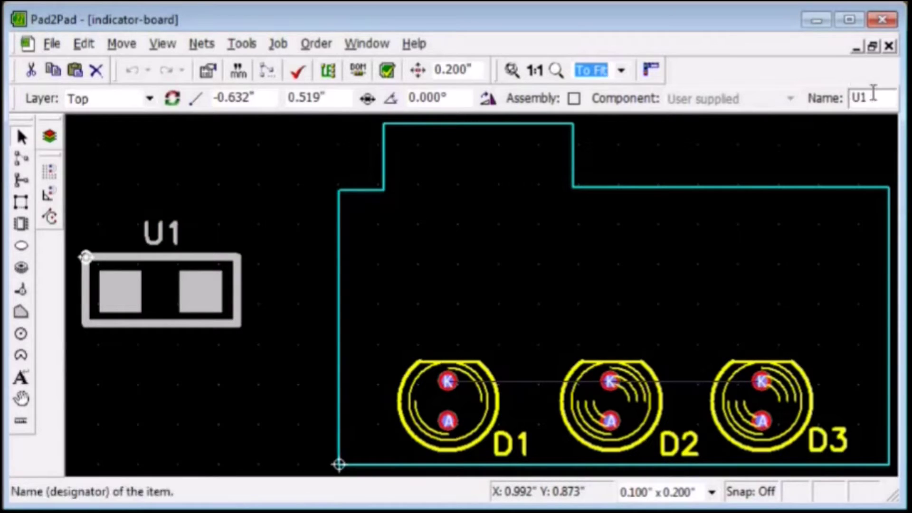
pyautogui.write('R')
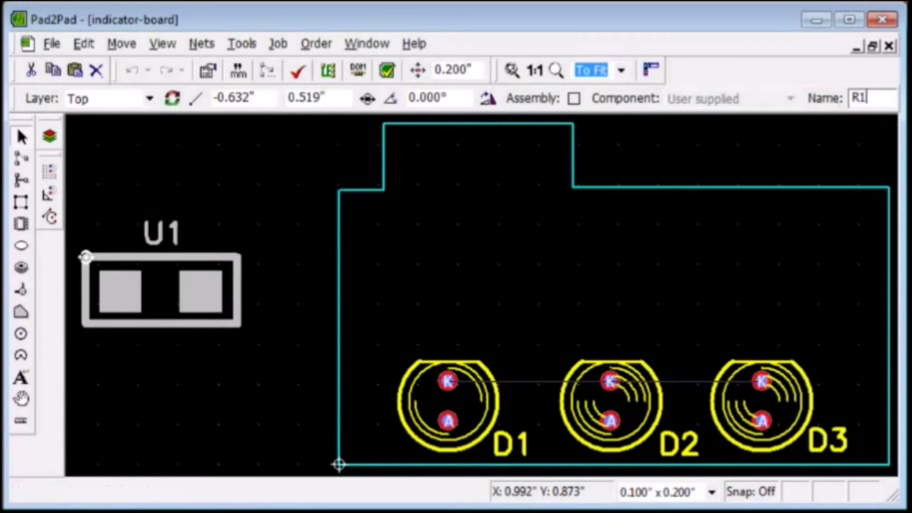
pyautogui.press('Return')
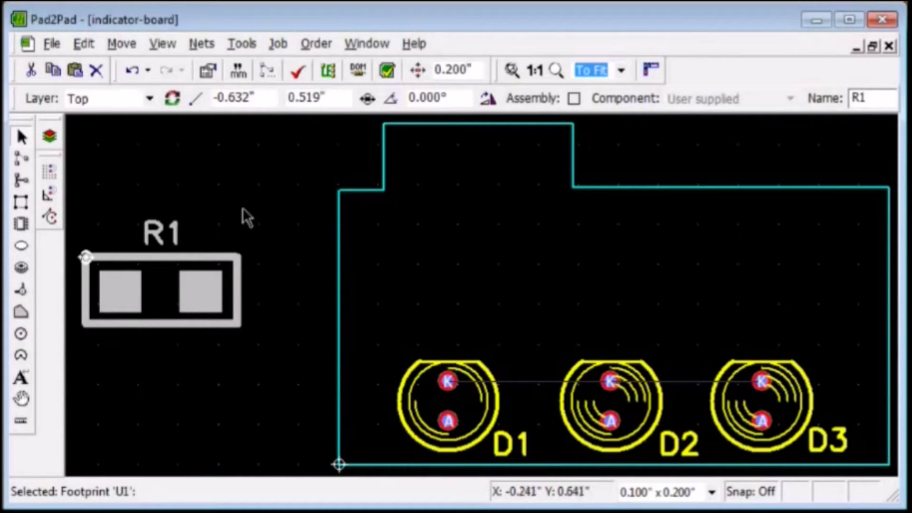
# Paste R1 as R2 and arrange both resistors side by side inside the board.
pyautogui.click(53, 69)
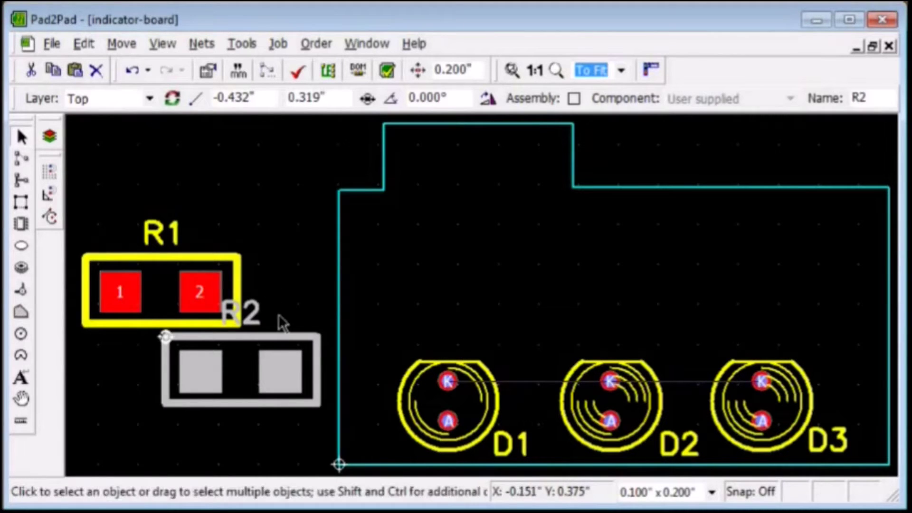
pyautogui.moveTo(290, 352); pyautogui.dragTo(848, 275)
pyautogui.moveTo(171, 320); pyautogui.dragTo(645, 345)
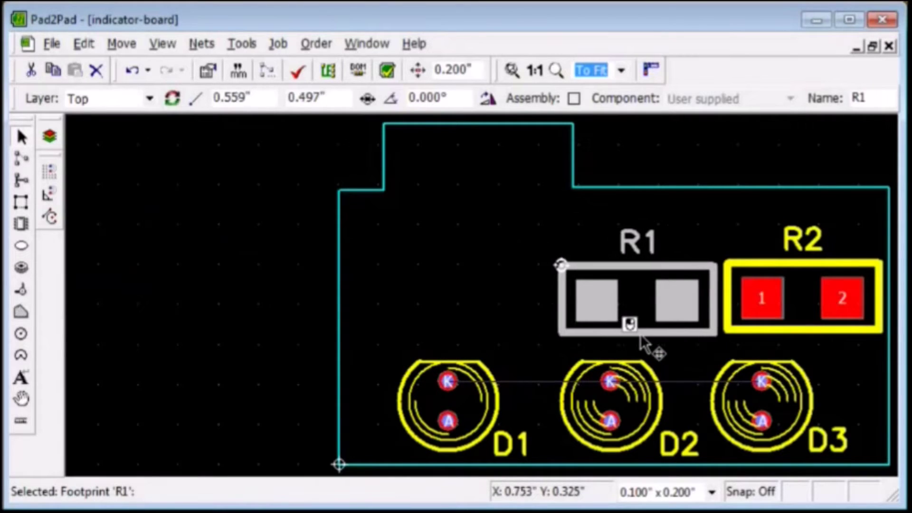
pyautogui.click(174, 282)
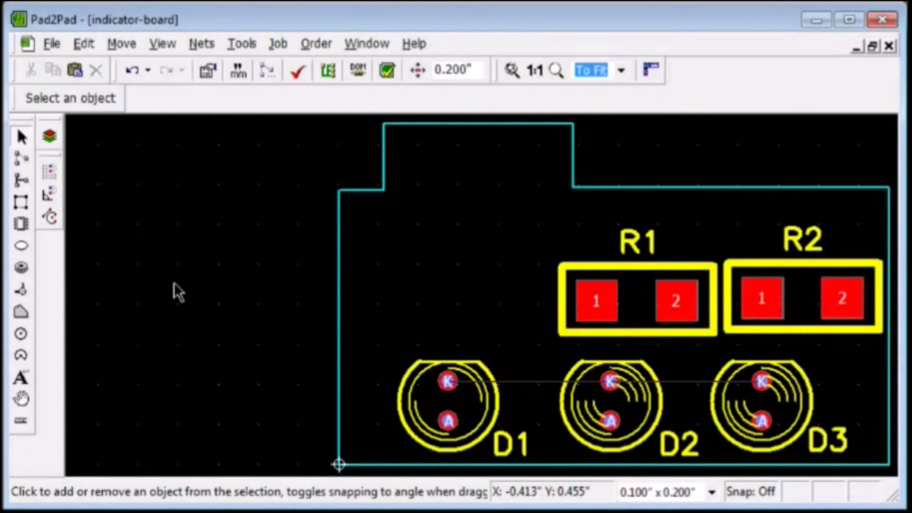
# Choose a 2 Pin surface-mount footprint in the Composer.
pyautogui.click(23, 224)
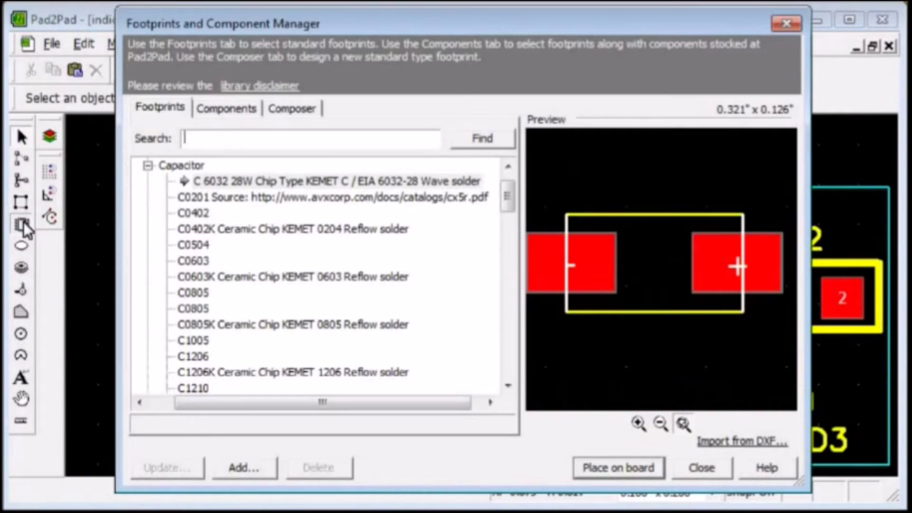
pyautogui.click(291, 108)
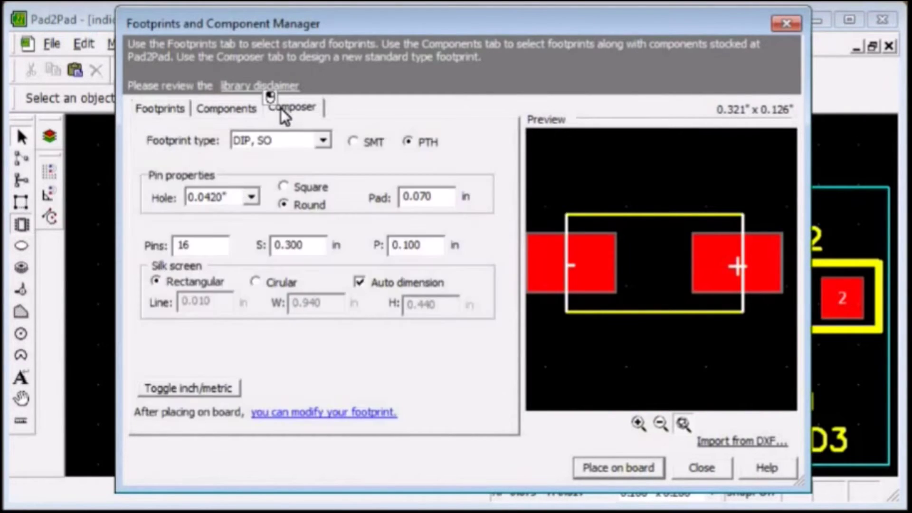
pyautogui.click(326, 141)
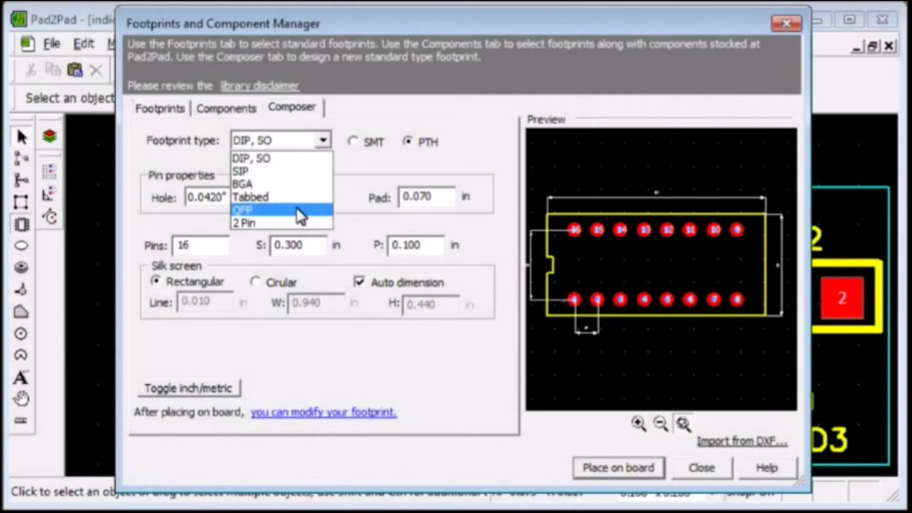
pyautogui.click(246, 222)
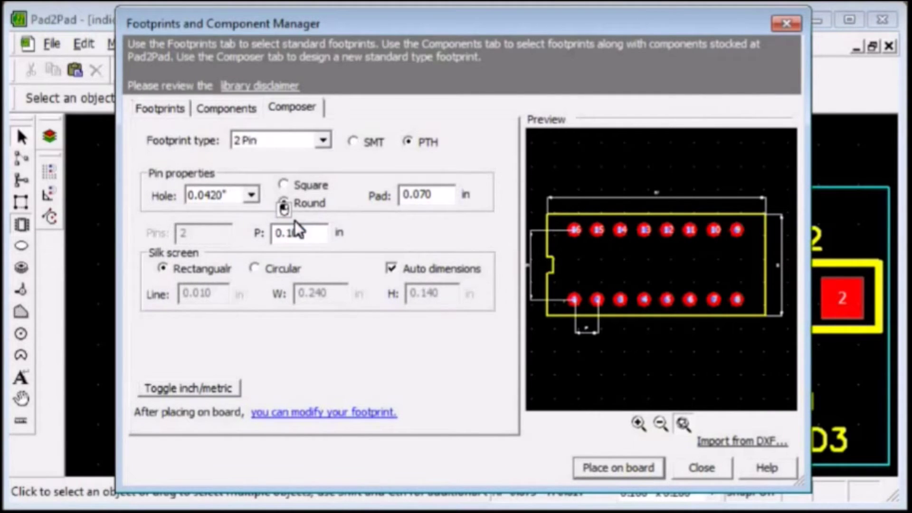
pyautogui.click(354, 142)
# Give the footprint 0.1-inch square pads at 0.2-inch pitch and place it on the board.
pyautogui.moveTo(313, 193); pyautogui.dragTo(258, 207)
pyautogui.write('0.1')
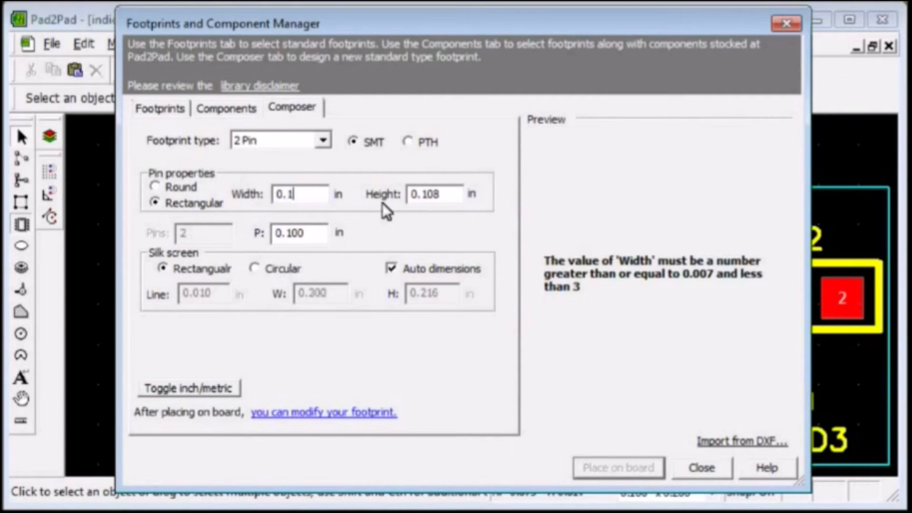
pyautogui.doubleClick(425, 194)
pyautogui.write('0.1')
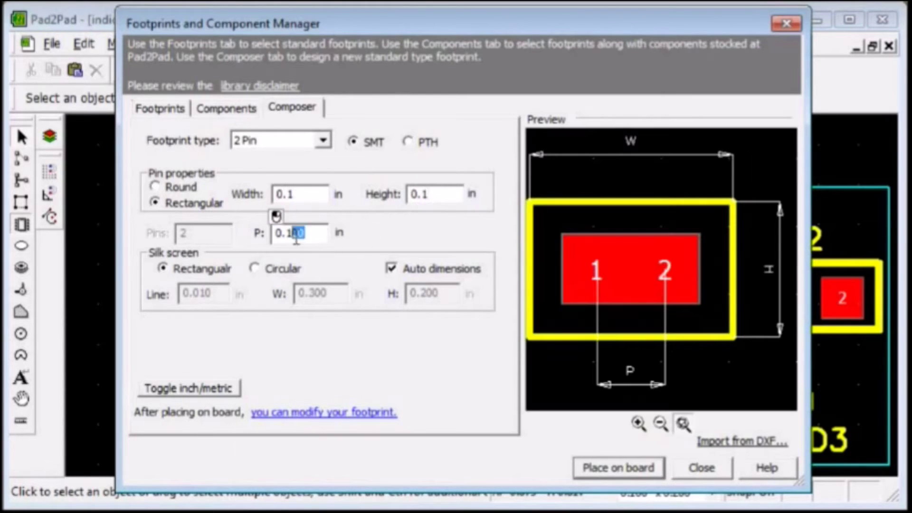
pyautogui.moveTo(324, 232); pyautogui.dragTo(257, 218)
pyautogui.write('1')
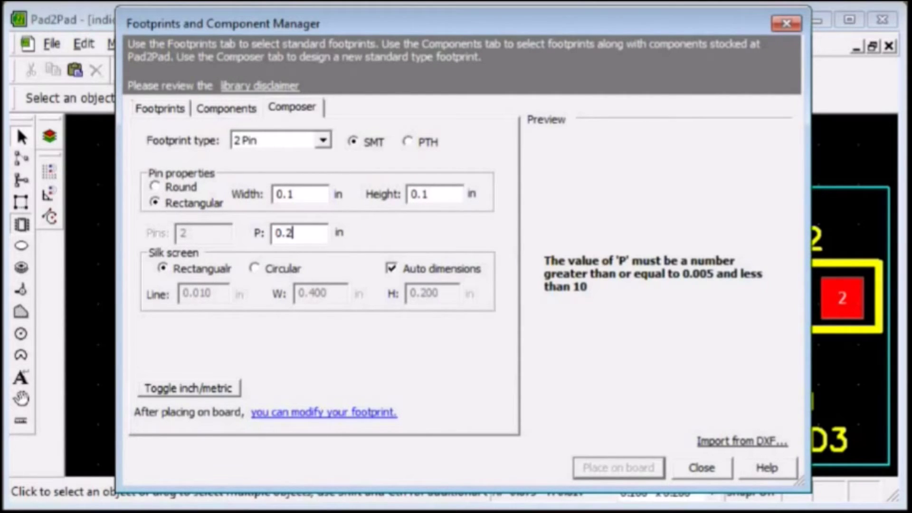
pyautogui.write('2')
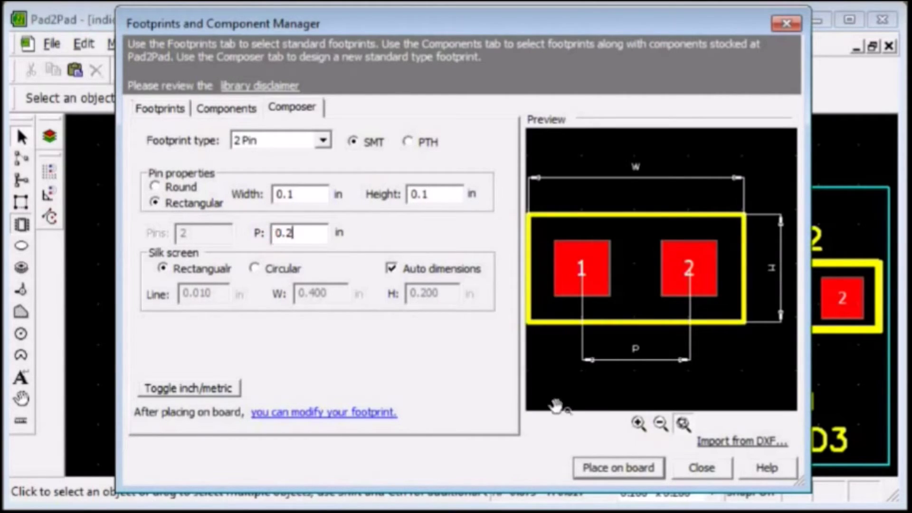
pyautogui.click(617, 468)
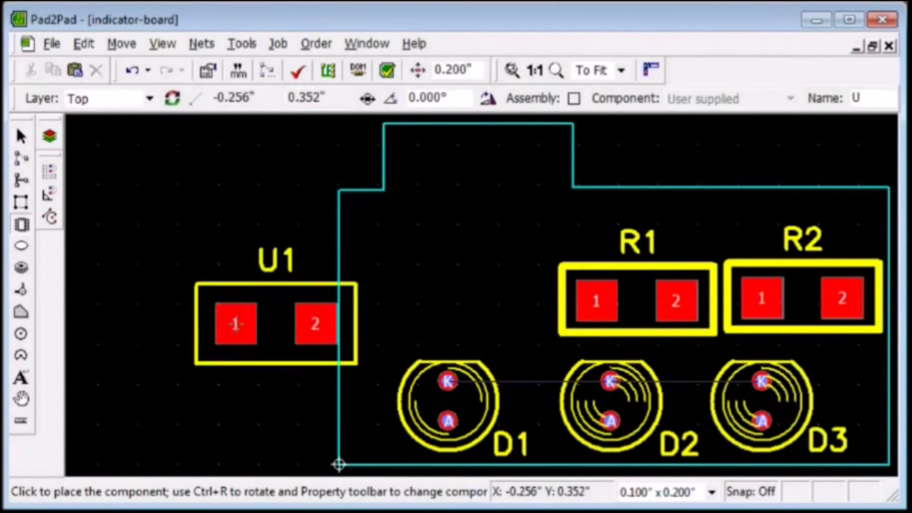
# Drop U1 left of the board, cancel the extra U2 copy, and select U1.
pyautogui.click(138, 286)
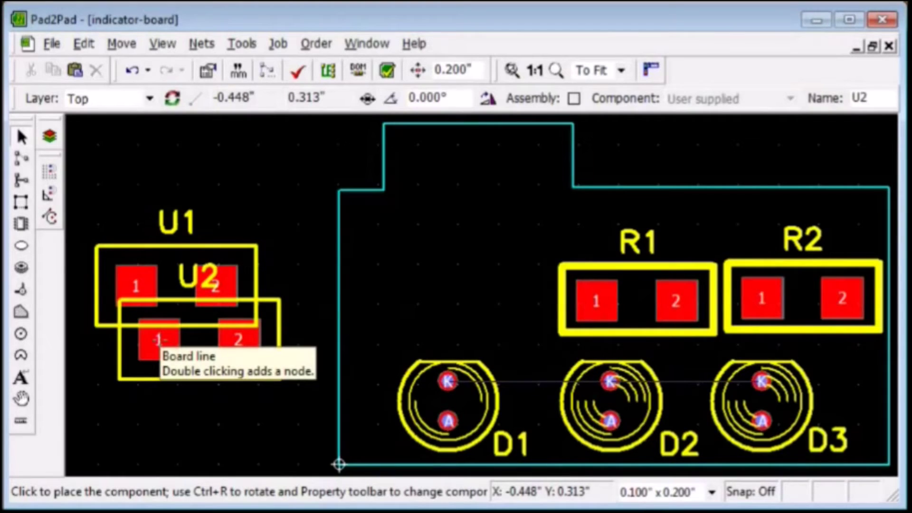
pyautogui.press('Escape')
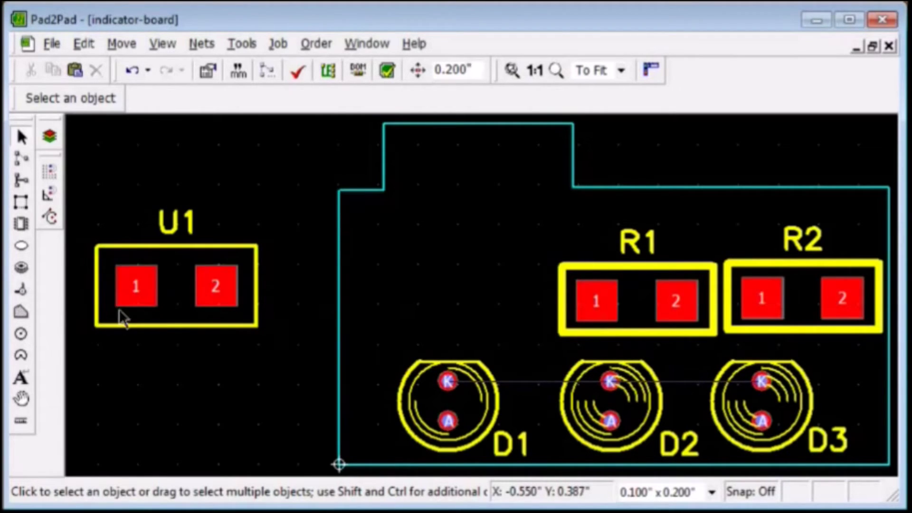
pyautogui.click(141, 328)
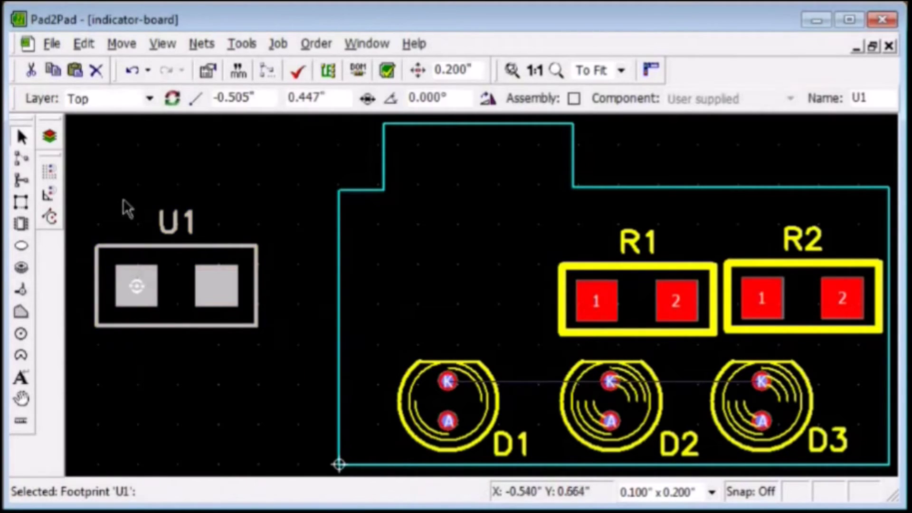
# Ungroup U1 and nudge pad 2 one 0.100-inch step to the right.
pyautogui.click(83, 43)
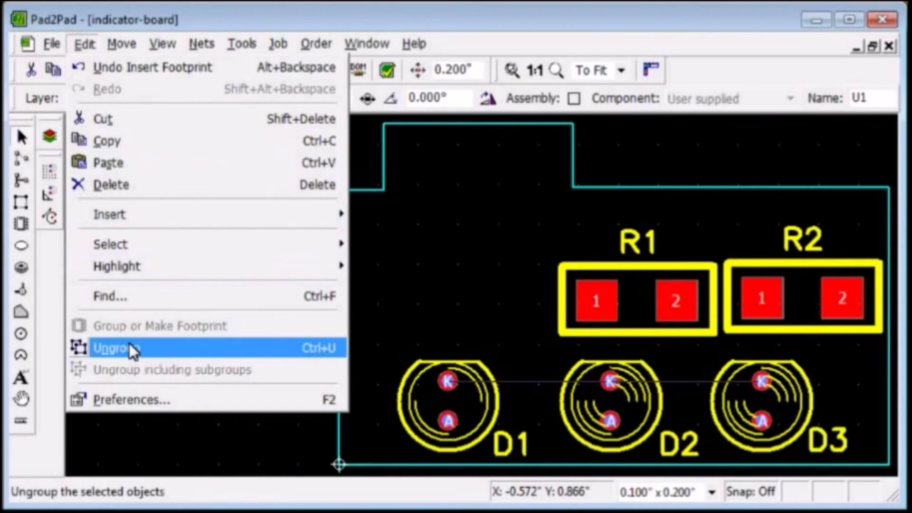
pyautogui.click(117, 348)
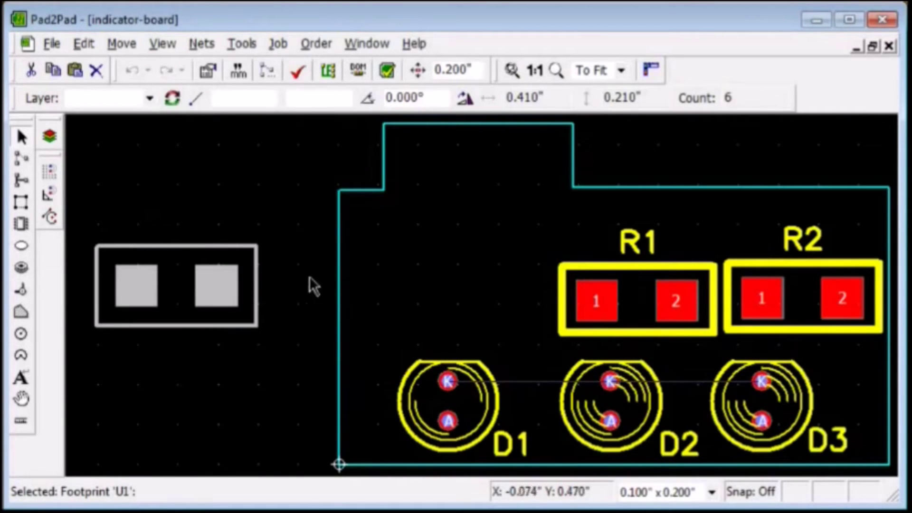
pyautogui.doubleClick(459, 69)
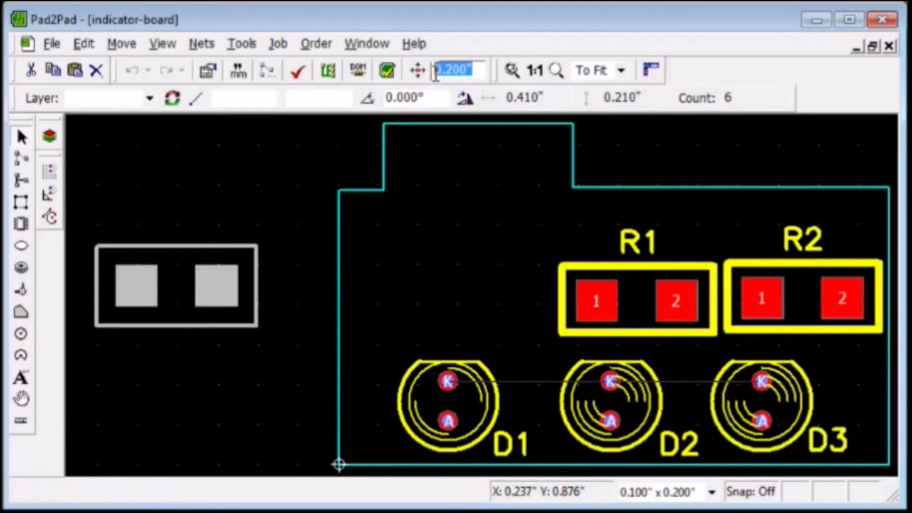
pyautogui.write('0.100')
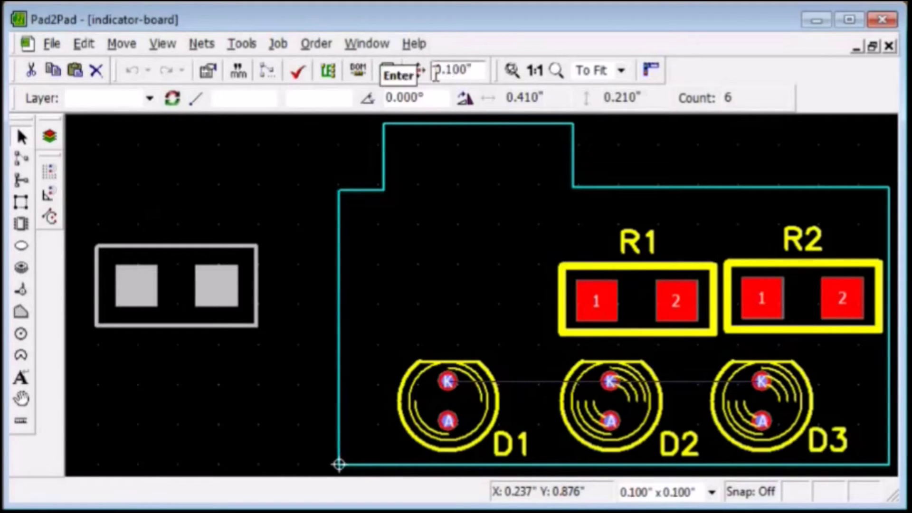
pyautogui.press('Return')
pyautogui.click(226, 212)
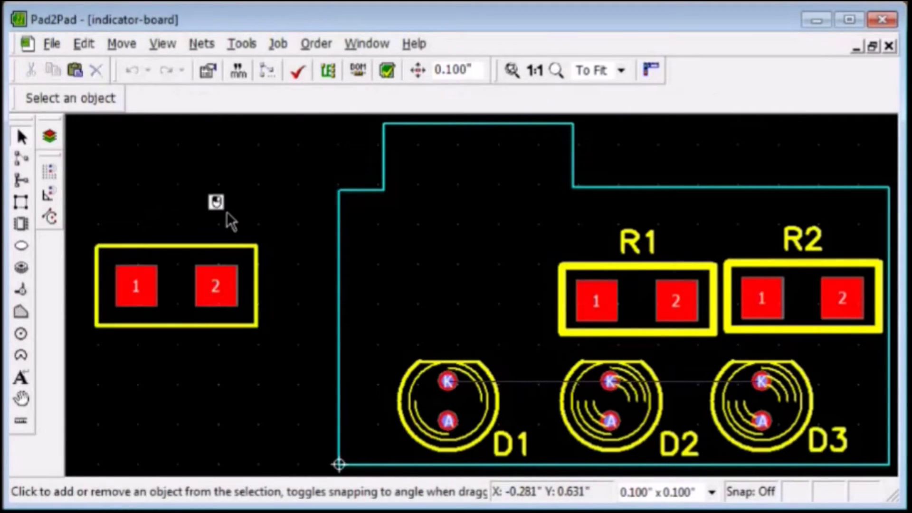
pyautogui.click(223, 285)
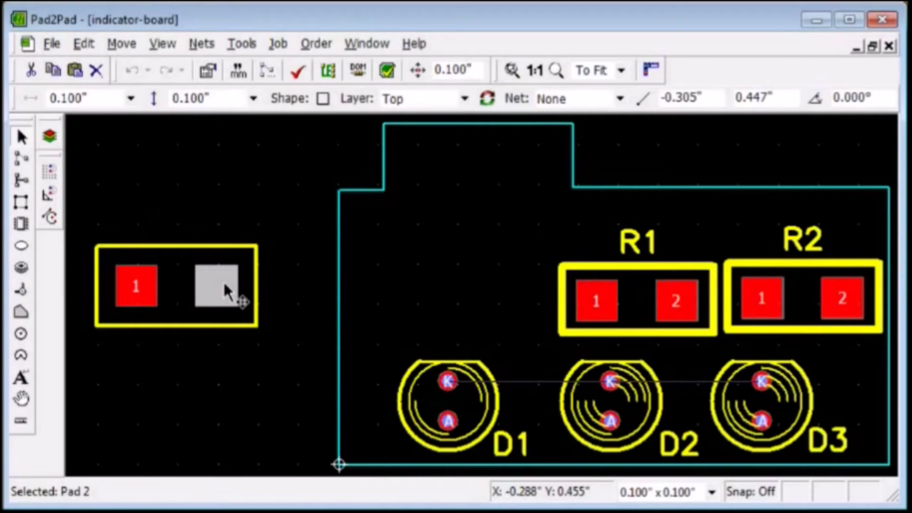
pyautogui.press('Right')
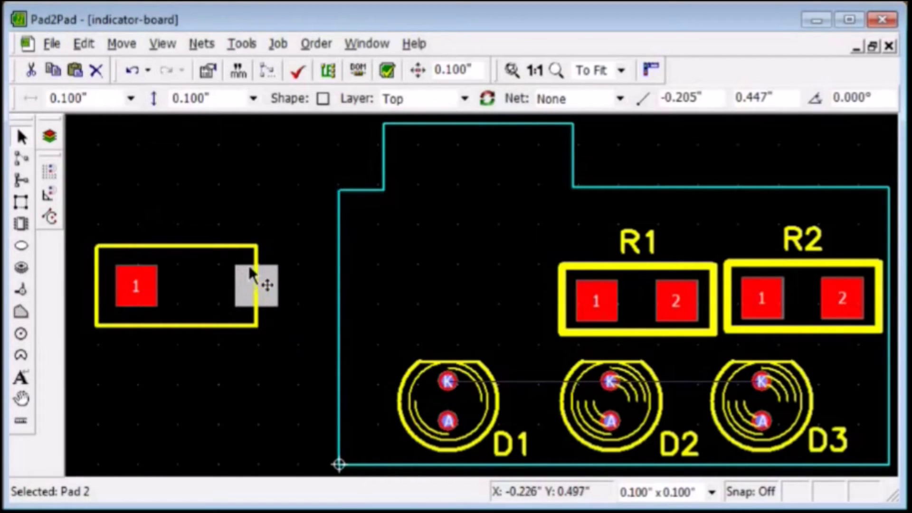
# Widen the silk outline's right, top and bottom edges to enclose both pads.
pyautogui.moveTo(259, 271); pyautogui.dragTo(295, 271)
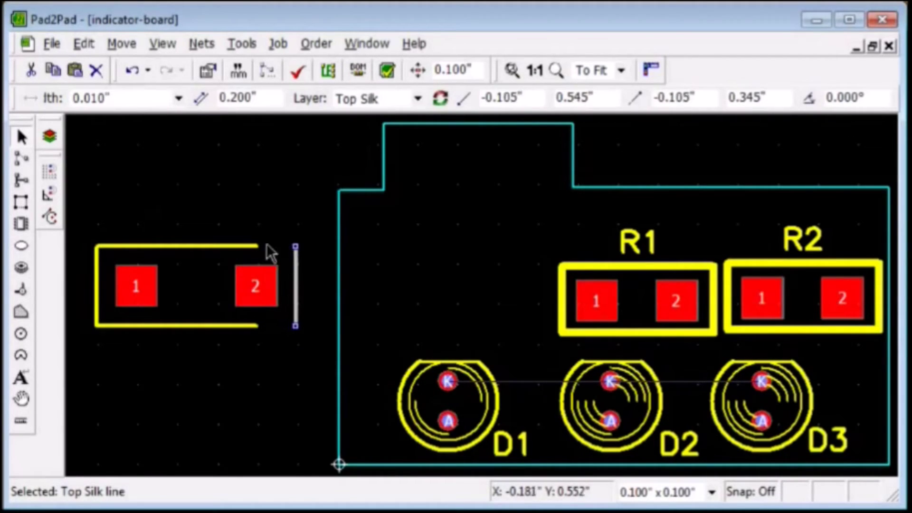
pyautogui.click(213, 248)
pyautogui.moveTo(250, 248); pyautogui.dragTo(295, 248)
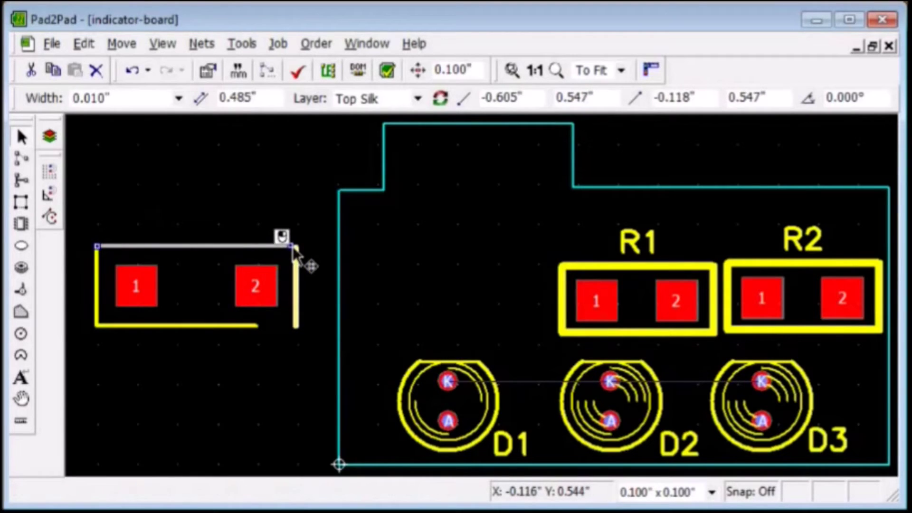
pyautogui.click(214, 325)
pyautogui.moveTo(258, 326); pyautogui.dragTo(296, 329)
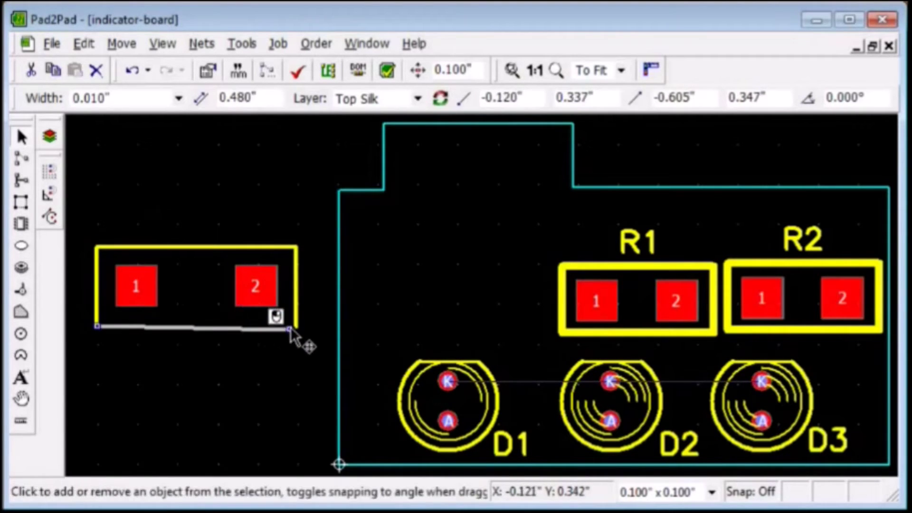
pyautogui.click(251, 370)
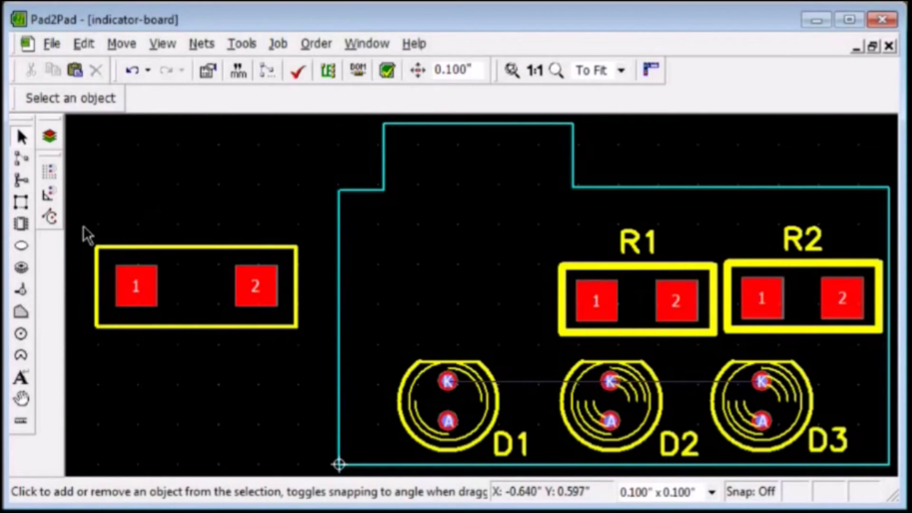
# Group the widened pads and silk outline back into footprint U1.
pyautogui.moveTo(83, 226); pyautogui.dragTo(297, 347)
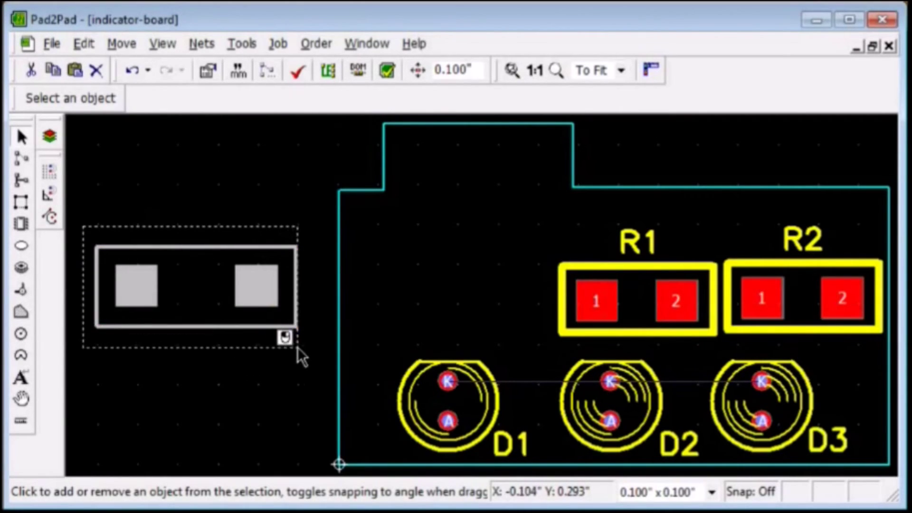
pyautogui.click(84, 44)
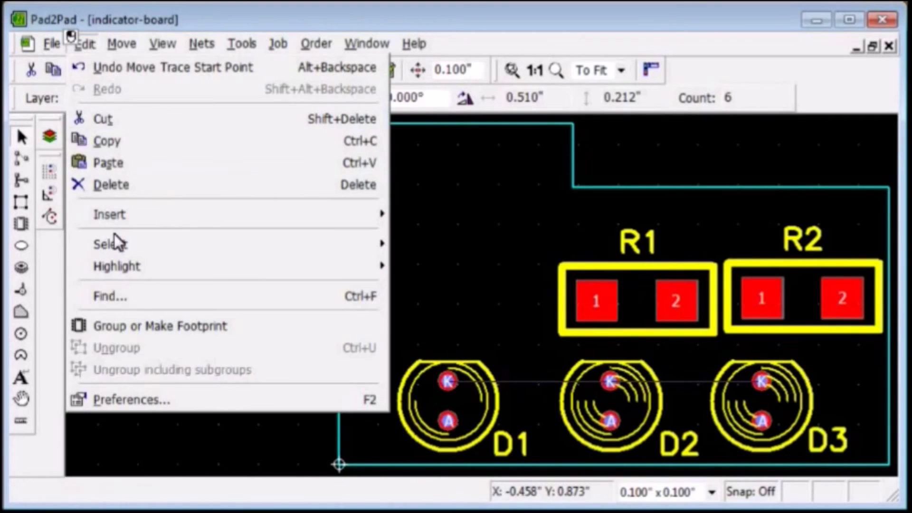
pyautogui.click(136, 325)
pyautogui.click(499, 307)
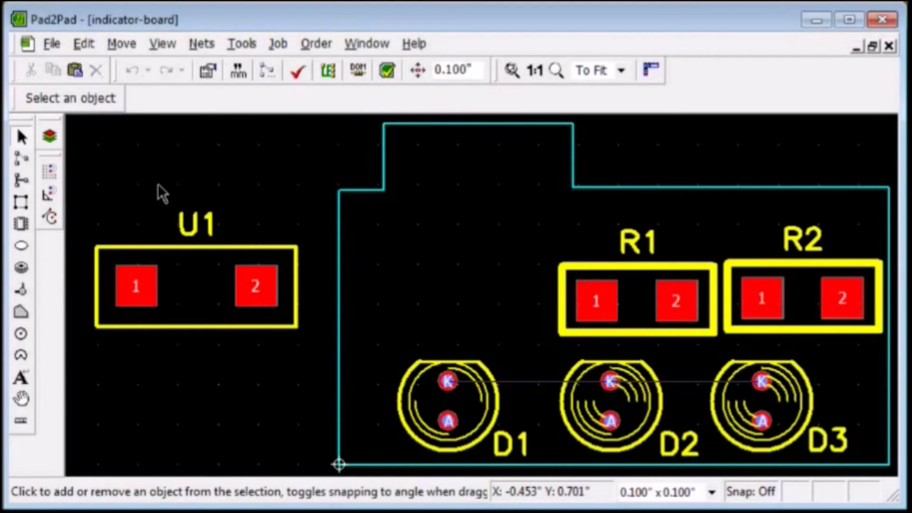
# Select U1 and create new board Board2 with default specifications.
pyautogui.click(197, 302)
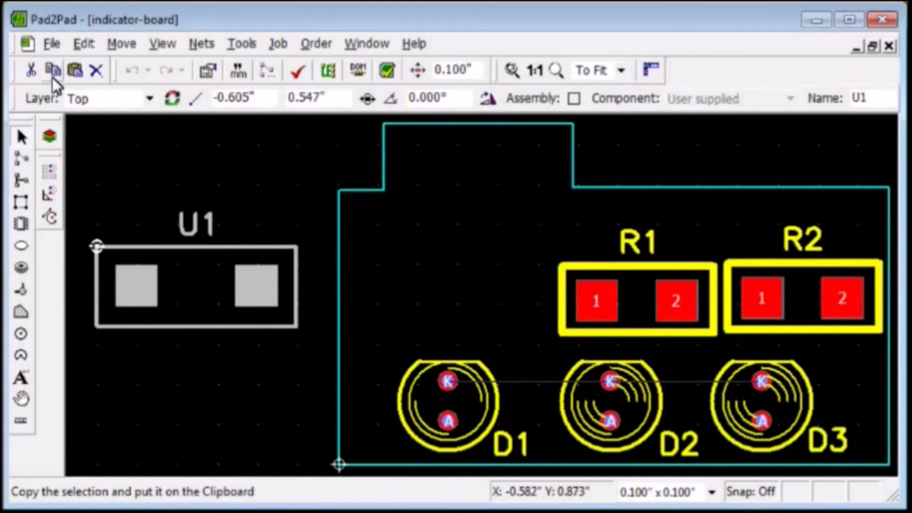
pyautogui.click(52, 43)
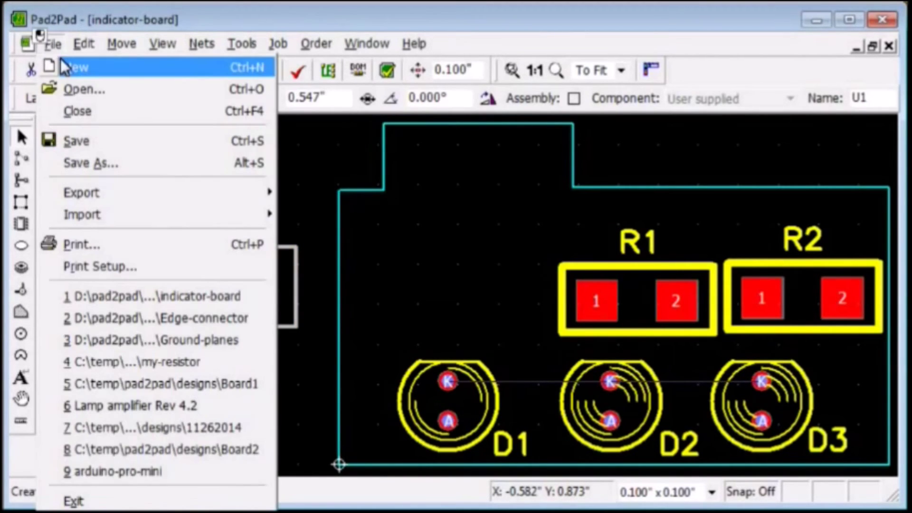
pyautogui.click(68, 64)
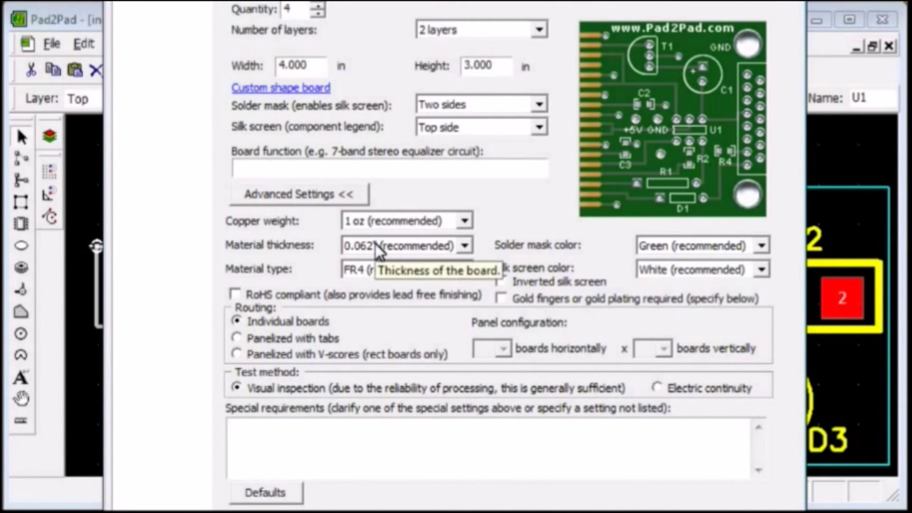
pyautogui.press('Return')
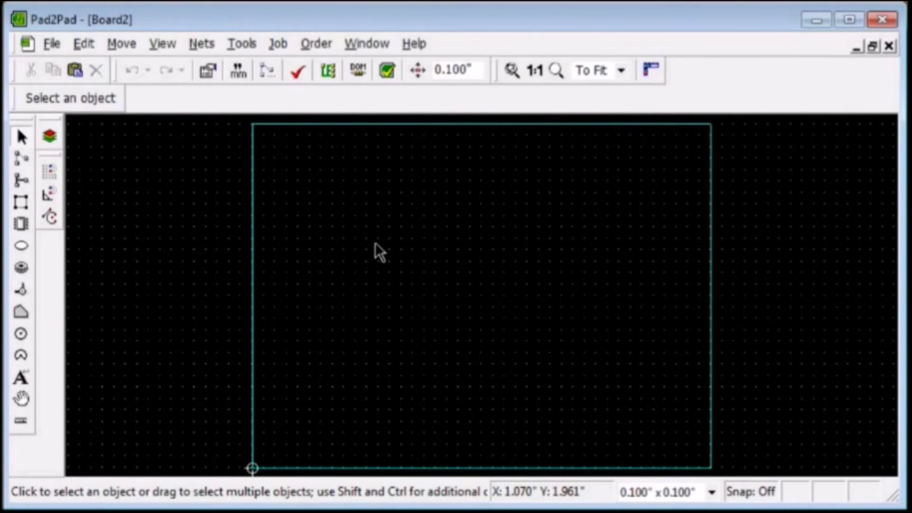
# Delete Board2's default outline and paste footprint U1 onto the empty canvas.
pyautogui.click(84, 43)
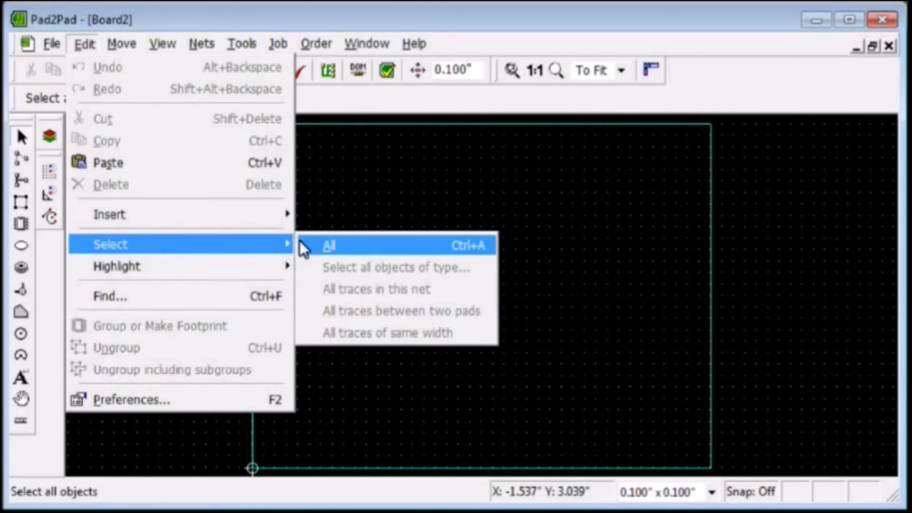
pyautogui.click(316, 242)
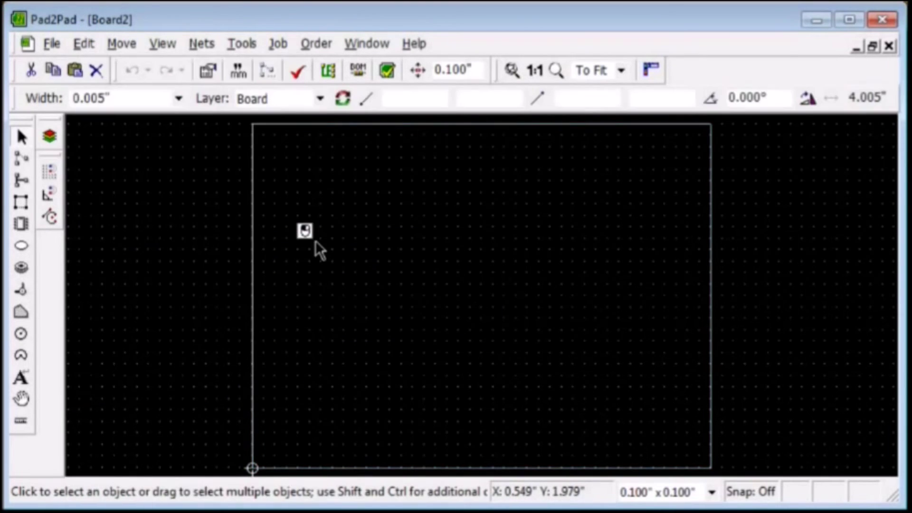
pyautogui.click(97, 69)
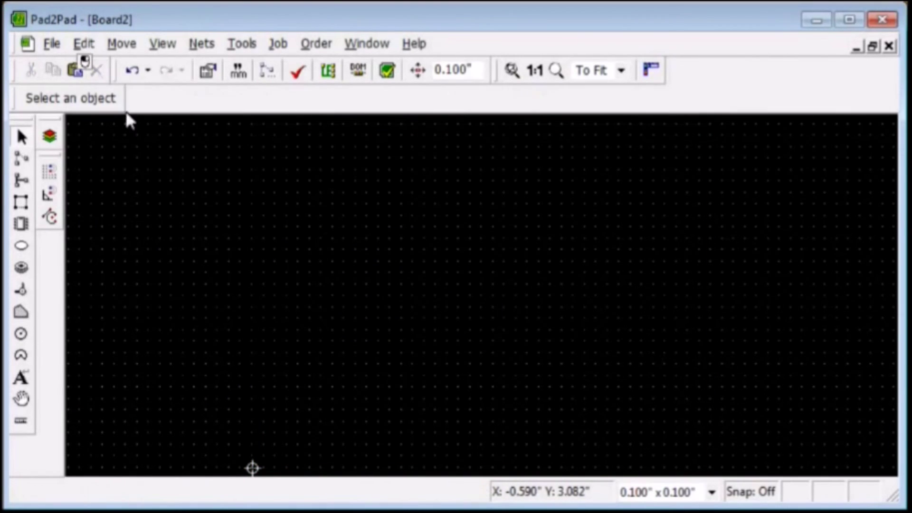
pyautogui.click(74, 69)
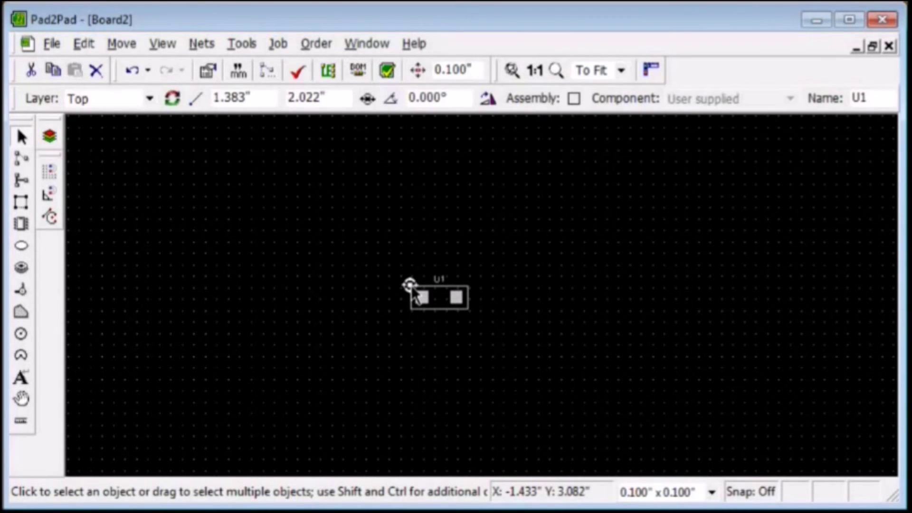
pyautogui.click(410, 285)
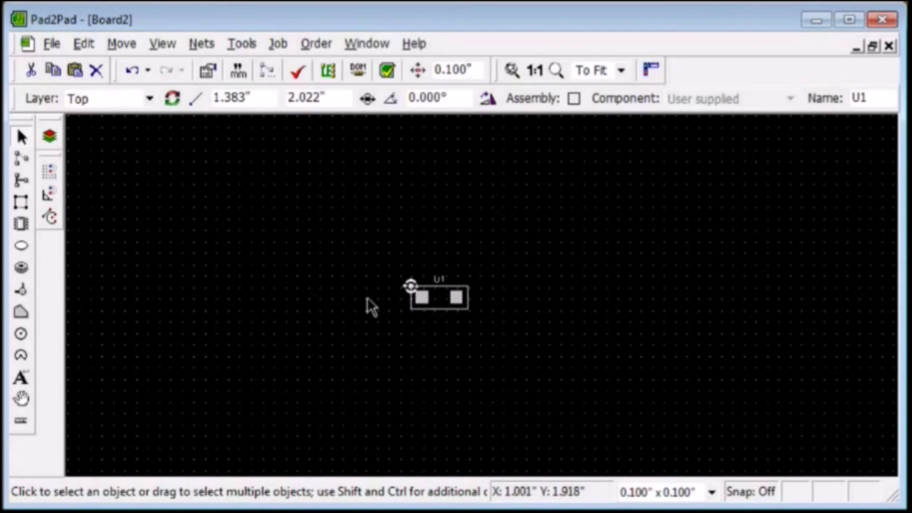
# Save the Board2 design with footprint U1 as my-resistor.pcb in custom-footprints.
pyautogui.click(51, 44)
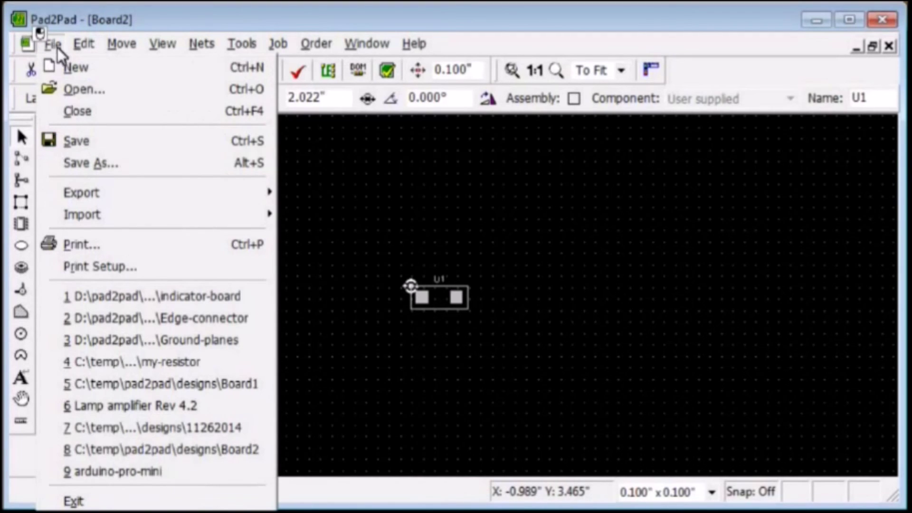
pyautogui.click(103, 139)
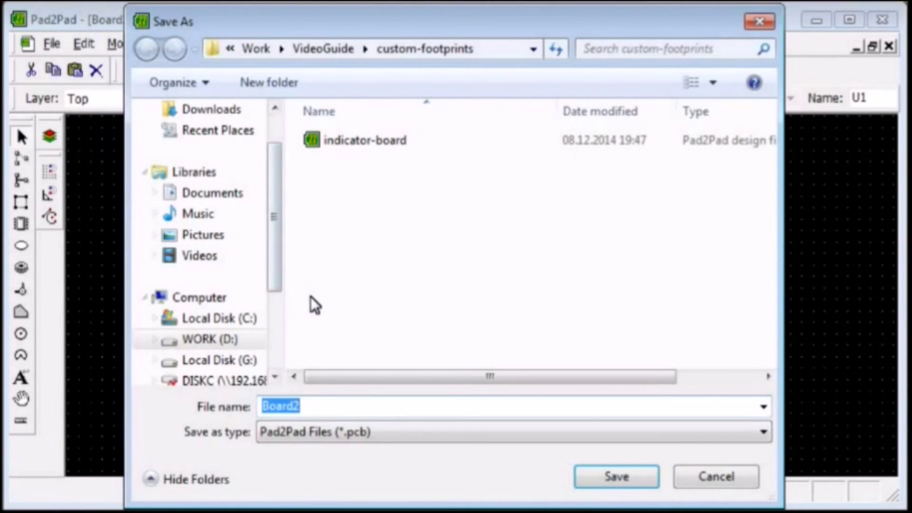
pyautogui.write('my-resistor')
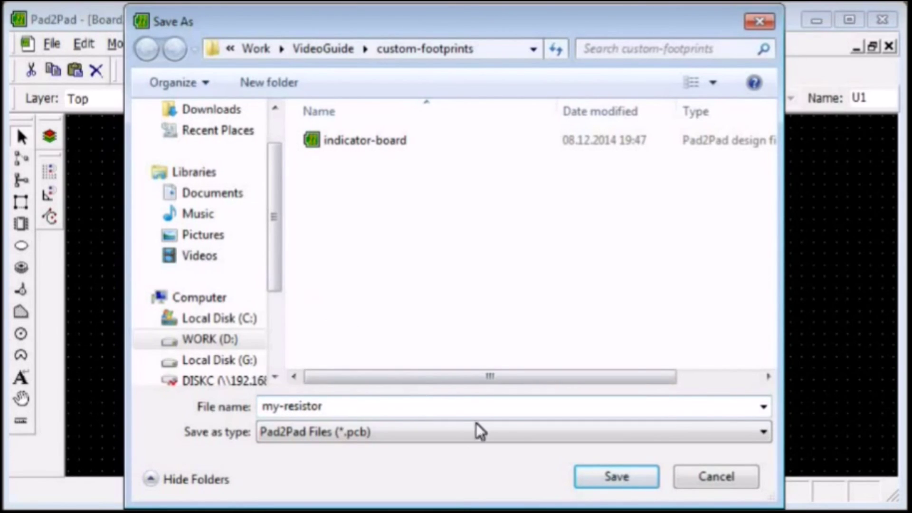
pyautogui.click(602, 473)
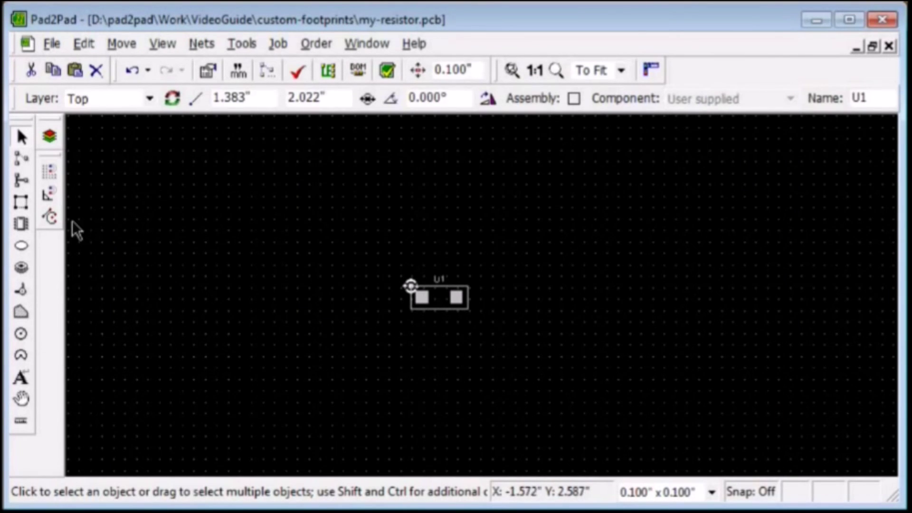
pyautogui.click(21, 227)
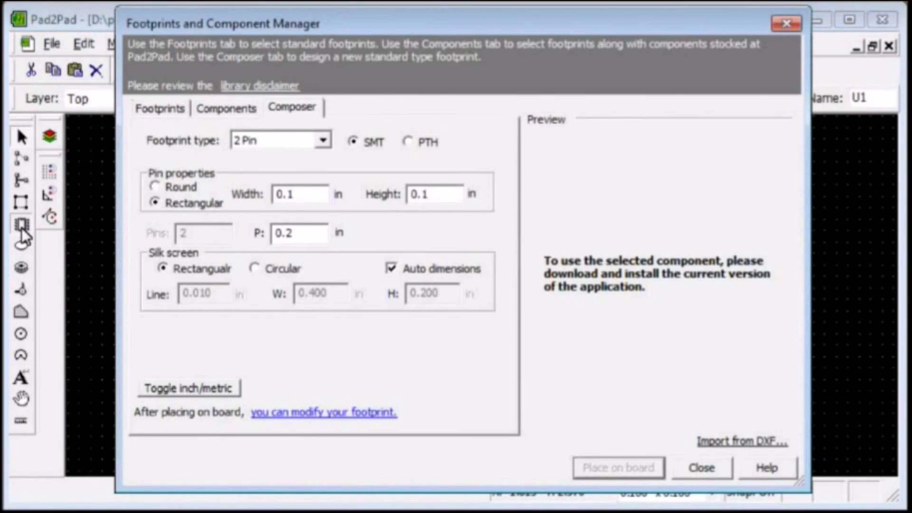
# Add the my-resistor footprint file to the My Footprints library from the Footprints tab.
pyautogui.click(151, 107)
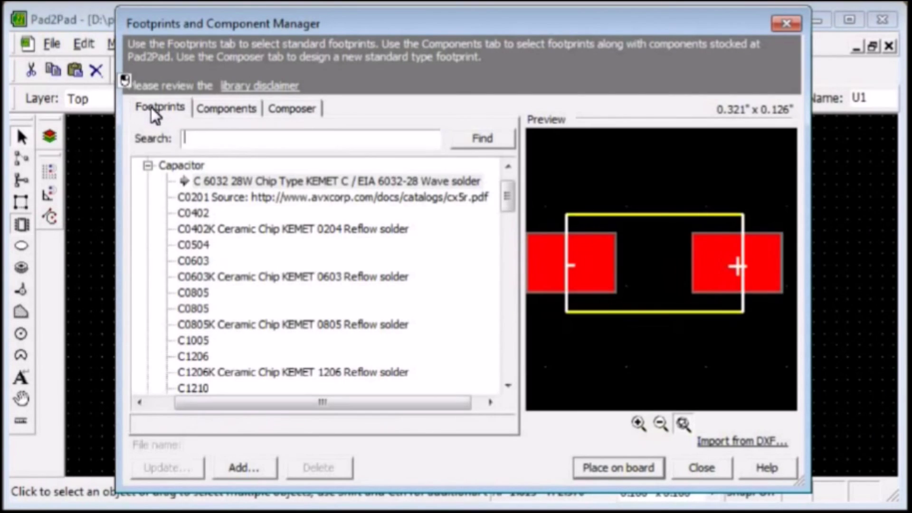
pyautogui.click(247, 466)
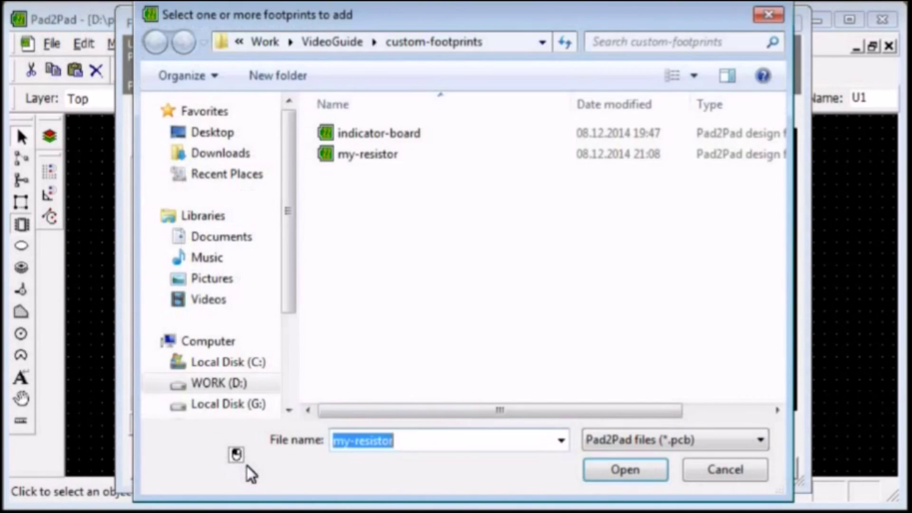
pyautogui.click(361, 154)
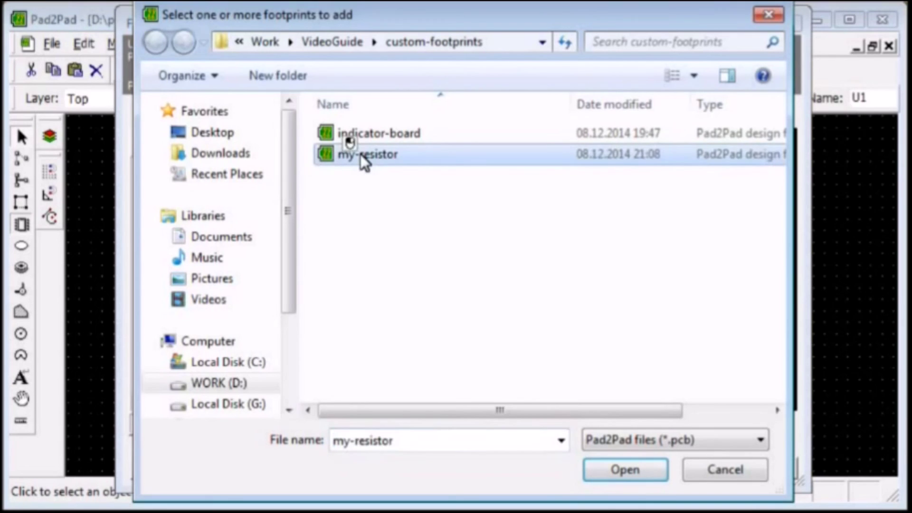
pyautogui.click(619, 468)
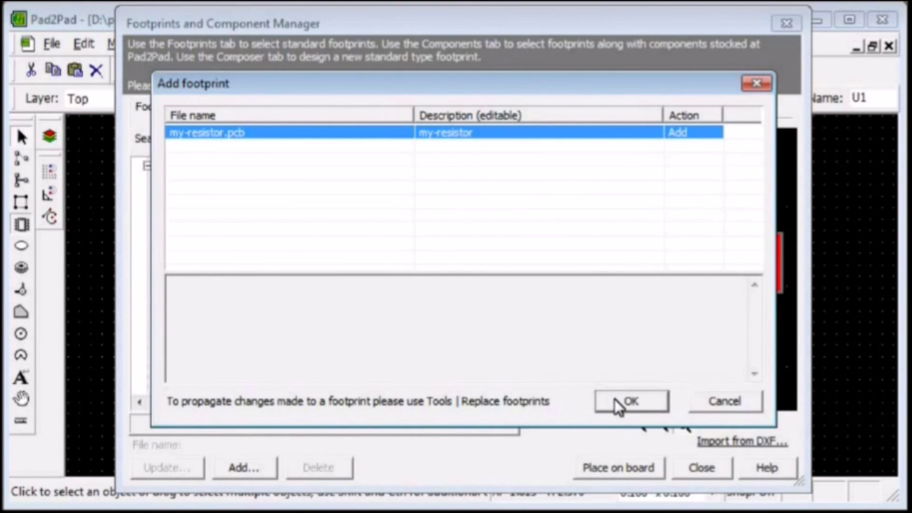
pyautogui.click(630, 401)
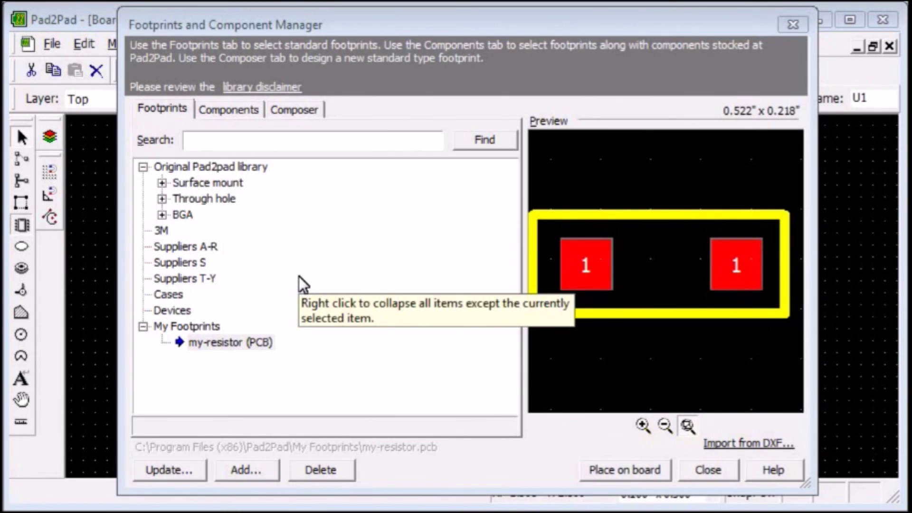